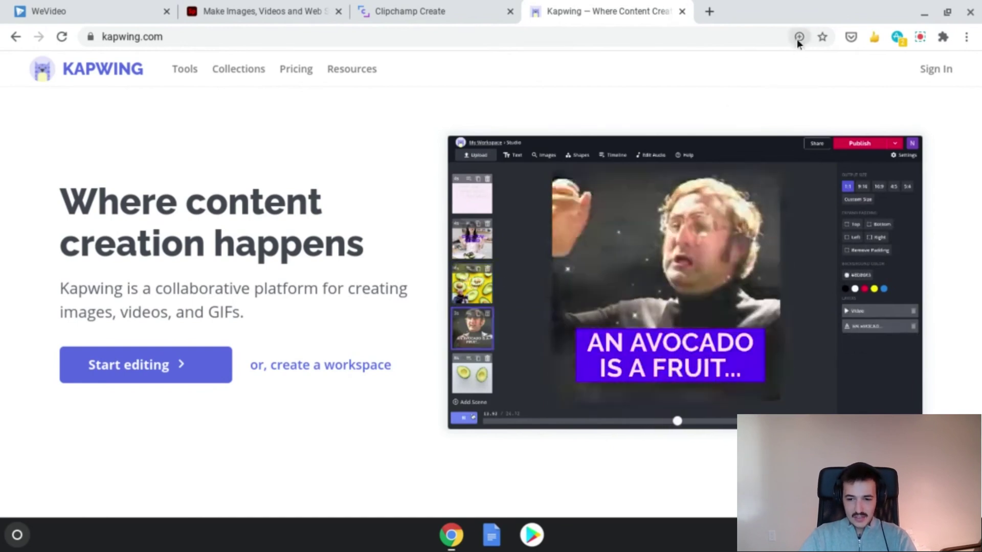
Step: Install Kapwing from Chrome as a standalone app and bring up the app launcher
{"action": "left_click", "coordinate": [800, 35]}
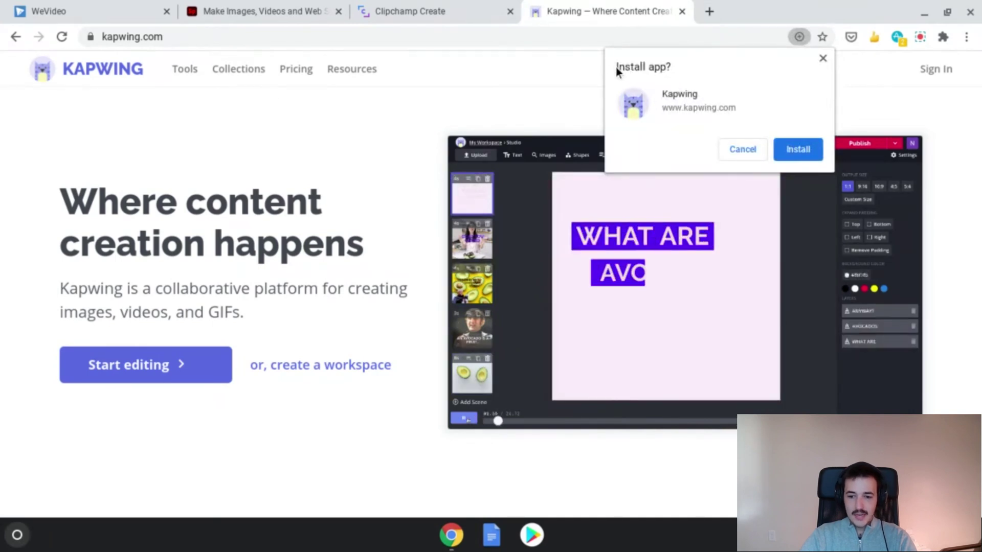
{"action": "left_click", "coordinate": [797, 150]}
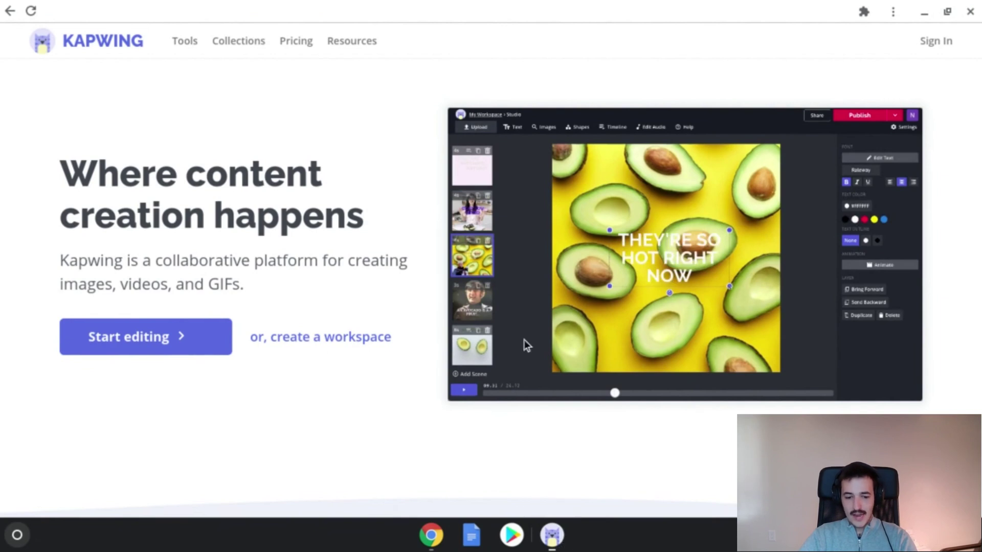
{"action": "left_click", "coordinate": [20, 535]}
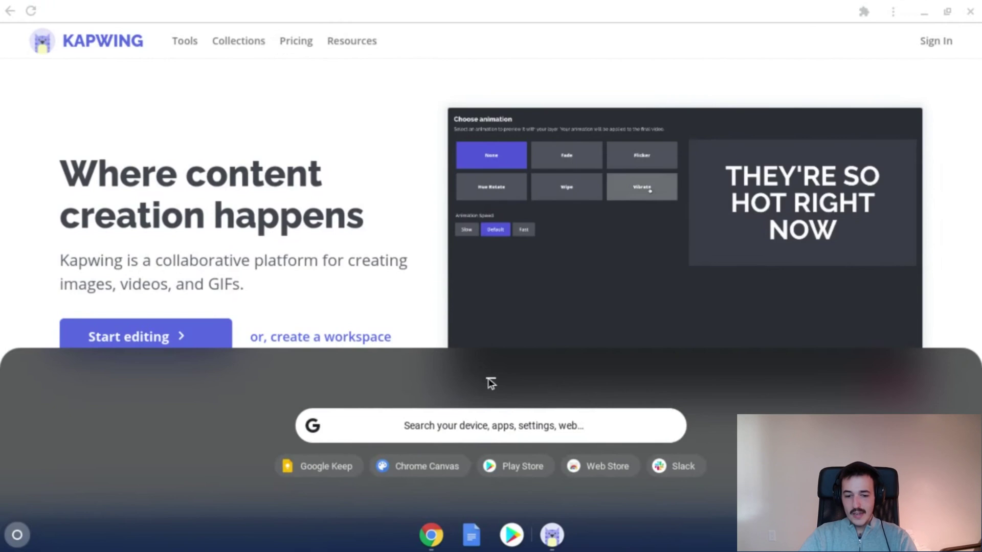
Step: Confirm Kapwing appears in the full app grid and on the shelf, choosing no shelf-menu option
{"action": "left_click", "coordinate": [491, 379]}
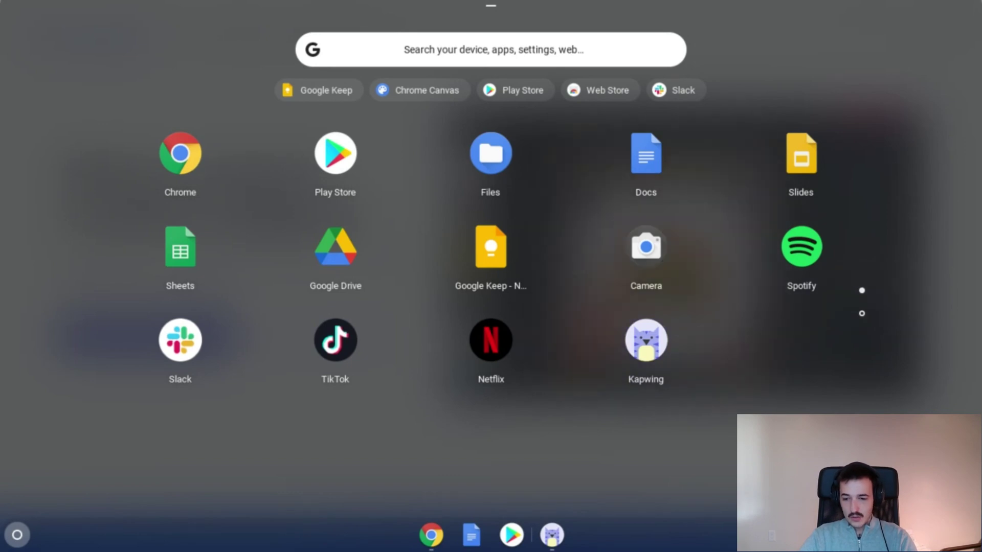
{"action": "left_click", "coordinate": [776, 406]}
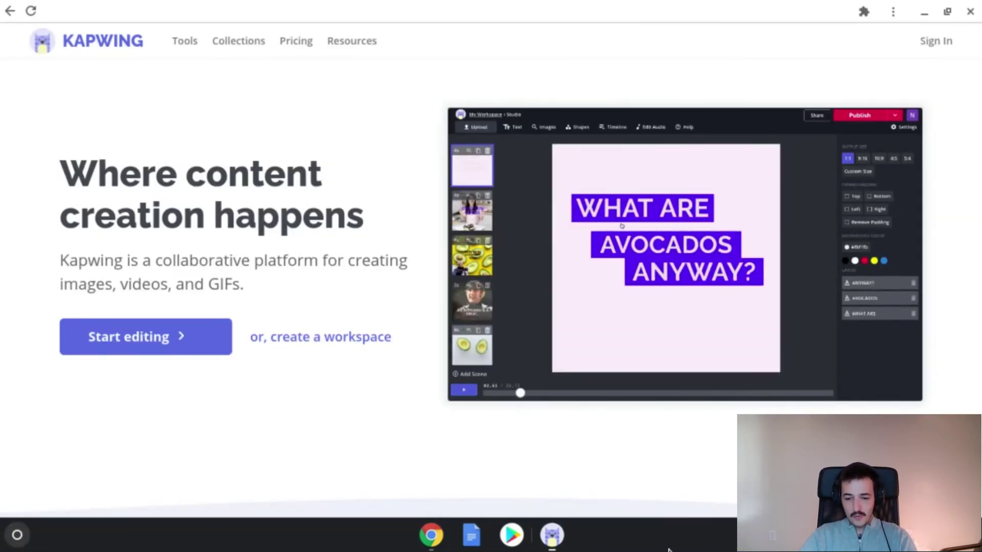
{"action": "right_click", "coordinate": [562, 538]}
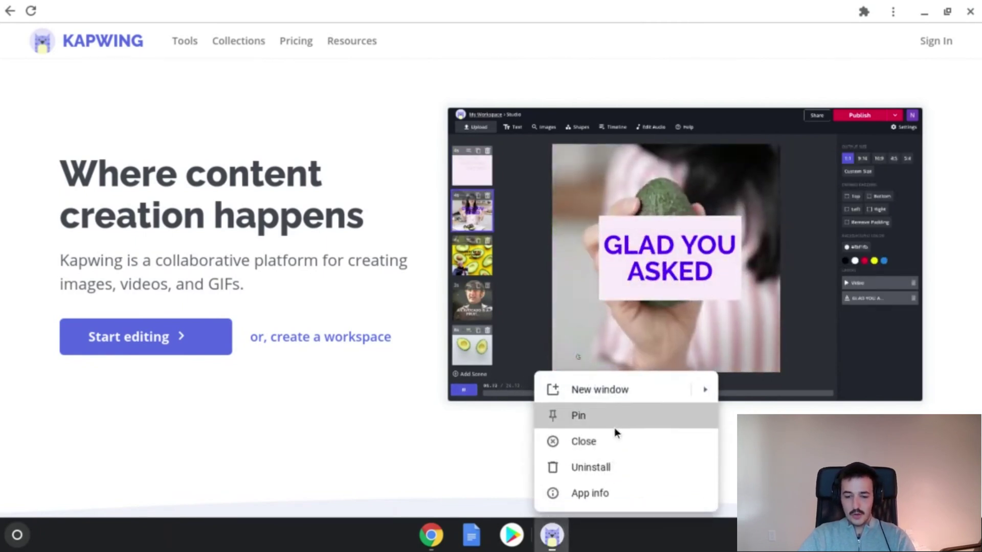
{"action": "left_click", "coordinate": [574, 548]}
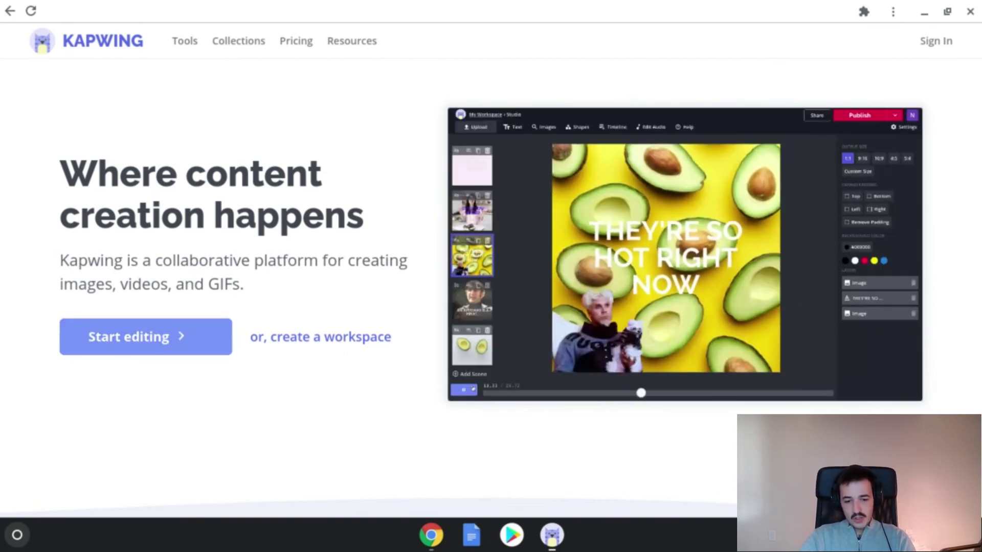
Step: Start a new Kapwing project and paste the Fortnite Season 5 trailer's YouTube link into it
{"action": "left_click", "coordinate": [143, 333]}
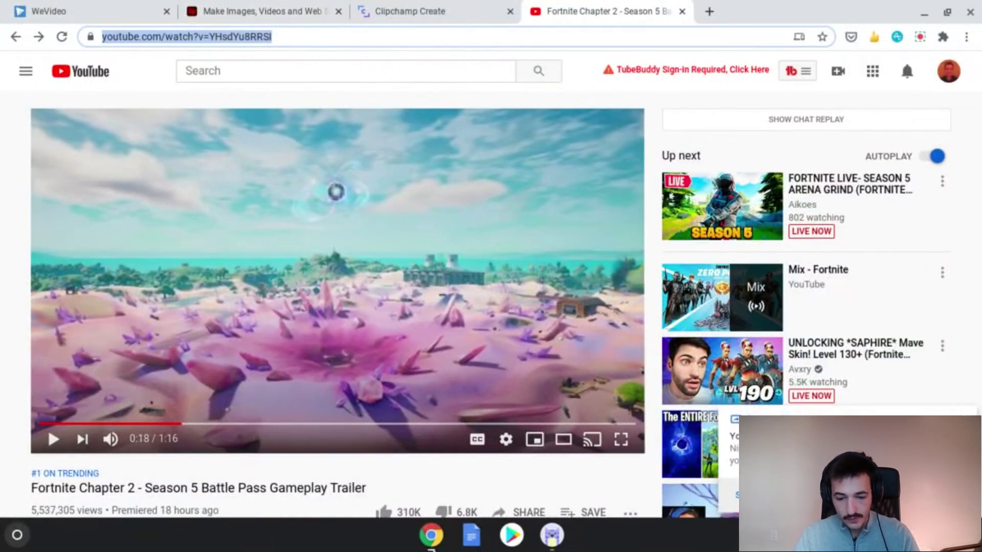
{"action": "left_click", "coordinate": [554, 538]}
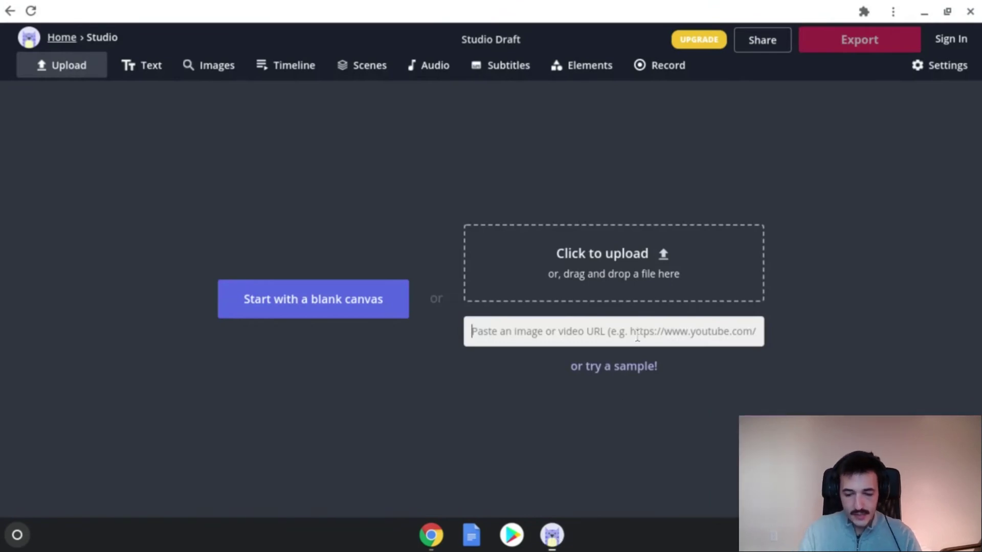
{"action": "type", "text": "https://www.youtube.com/watch?v=YHsdYu8RfSI"}
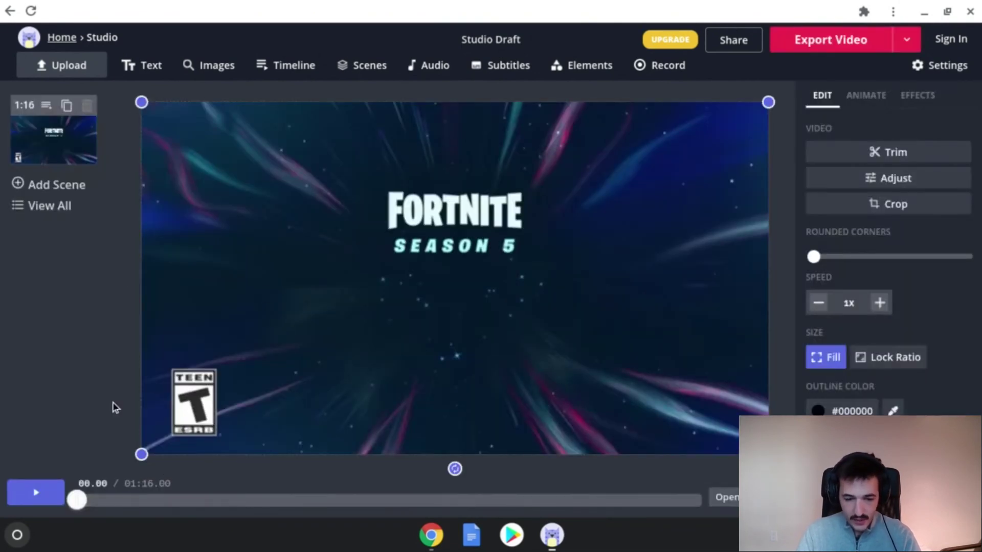
Step: Preview the trailer around the 14-second mark, then open Trim for the video layer
{"action": "left_click", "coordinate": [109, 302]}
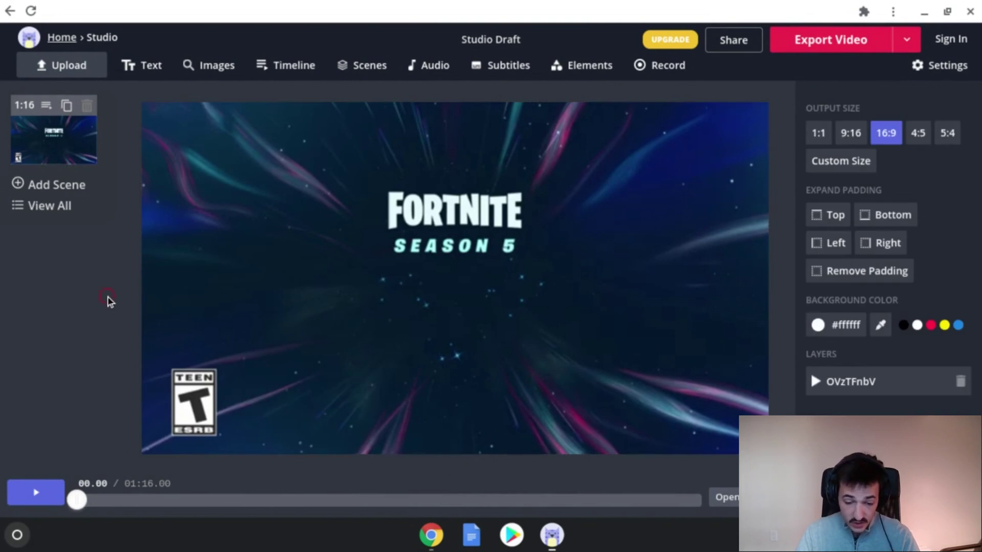
{"action": "left_click", "coordinate": [129, 501]}
{"action": "left_click", "coordinate": [193, 501]}
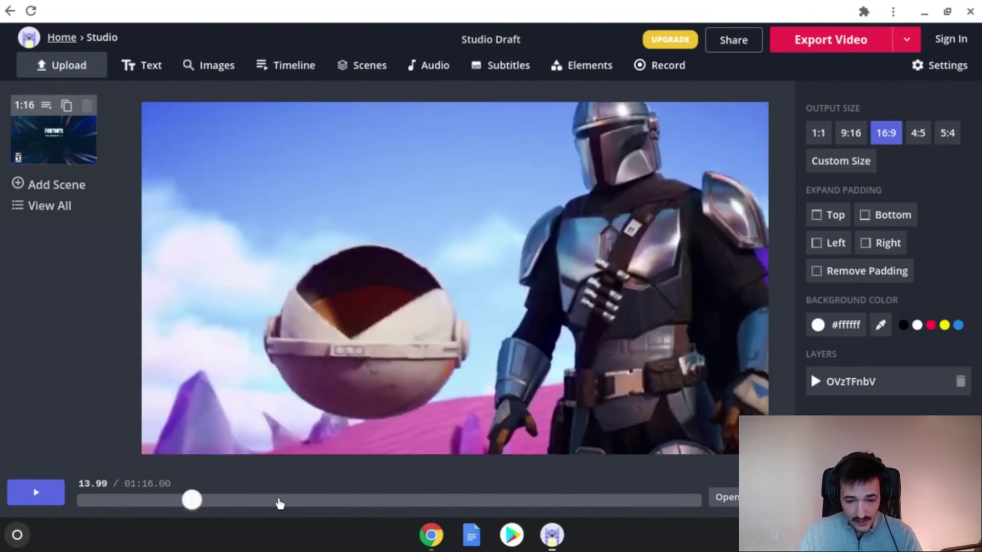
{"action": "left_click", "coordinate": [279, 501]}
{"action": "left_click", "coordinate": [214, 501]}
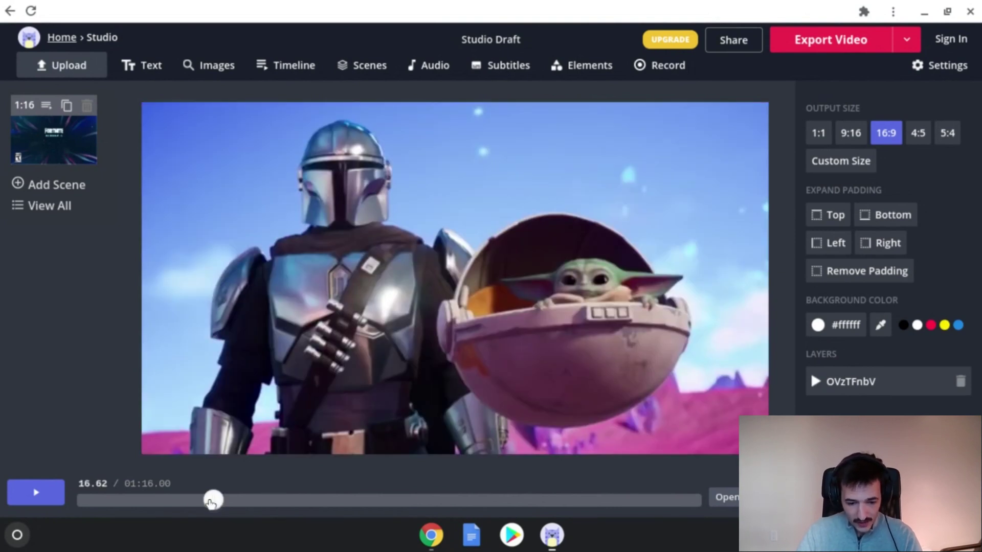
{"action": "left_click", "coordinate": [192, 501]}
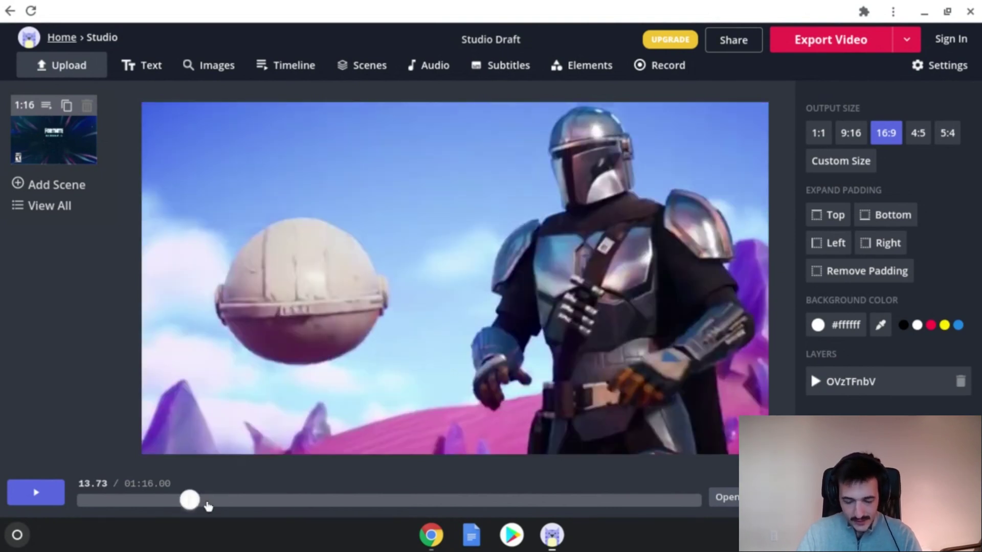
{"action": "left_click", "coordinate": [535, 214]}
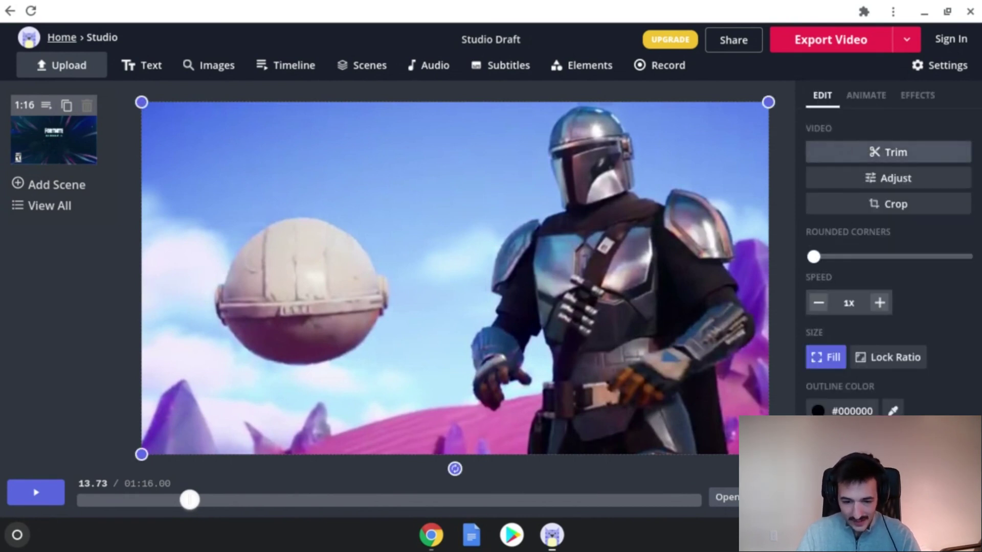
{"action": "left_click", "coordinate": [850, 153]}
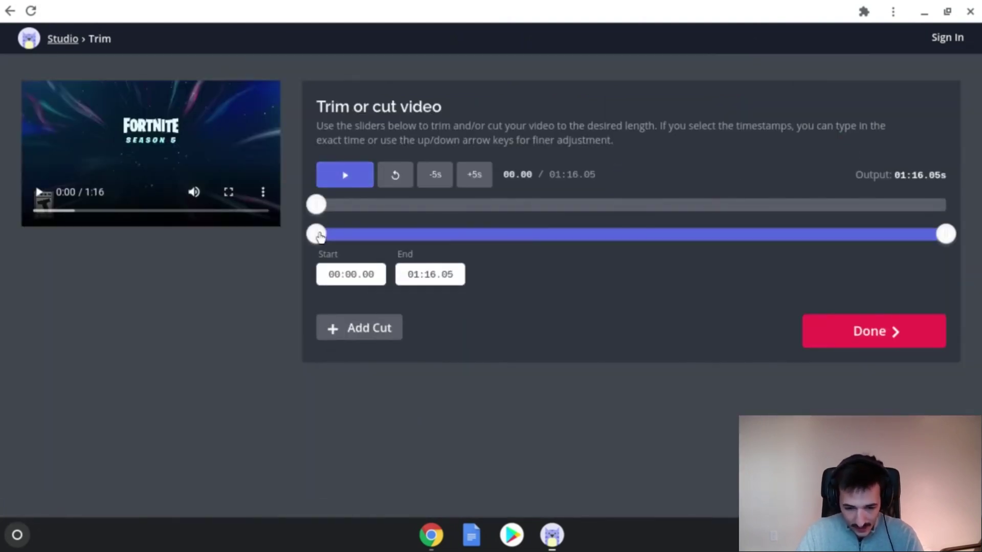
Step: Set the trim start to 00:11.81 and the end to 00:16.23 for a 4.42 s clip
{"action": "left_click_drag", "start_coordinate": [317, 238], "coordinate": [417, 241]}
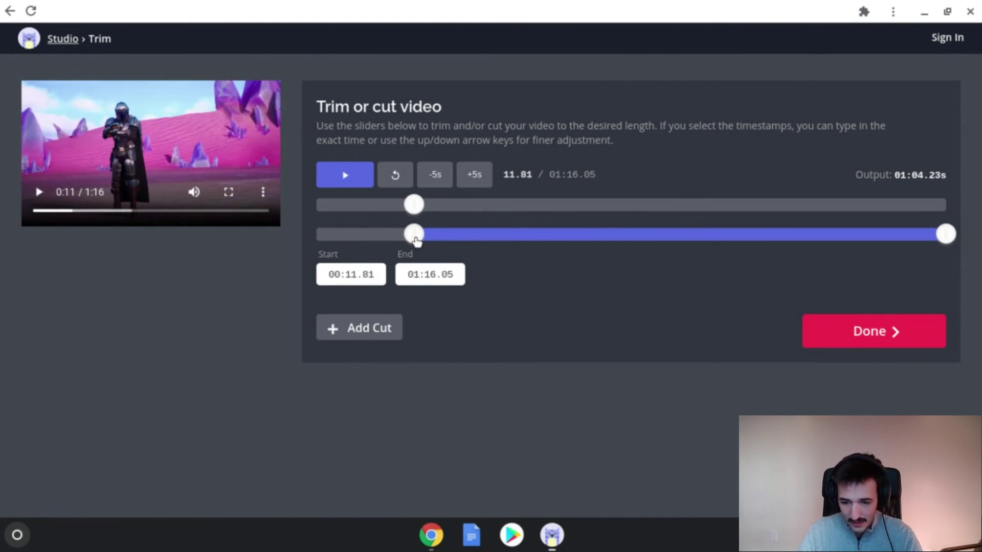
{"action": "left_click_drag", "start_coordinate": [948, 237], "coordinate": [451, 242]}
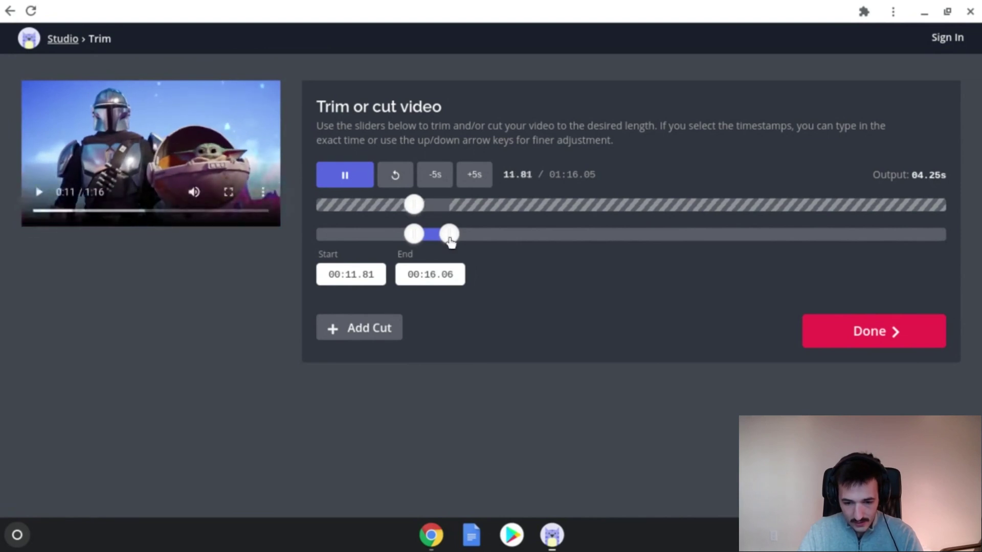
{"action": "left_click_drag", "start_coordinate": [450, 242], "coordinate": [451, 244]}
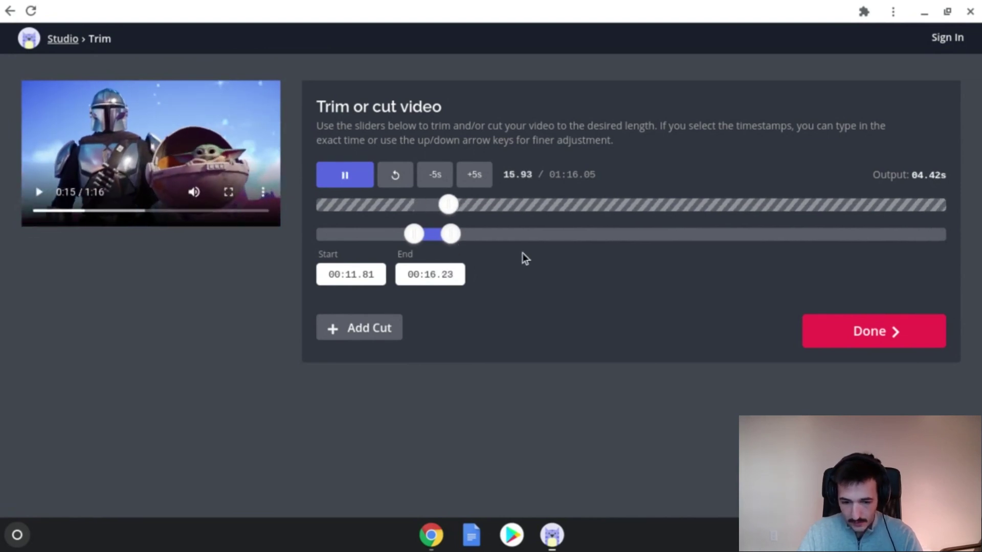
Step: Apply the trim, play the clip, and make the canvas square 1:1 with aspect ratio locked
{"action": "left_click", "coordinate": [873, 341]}
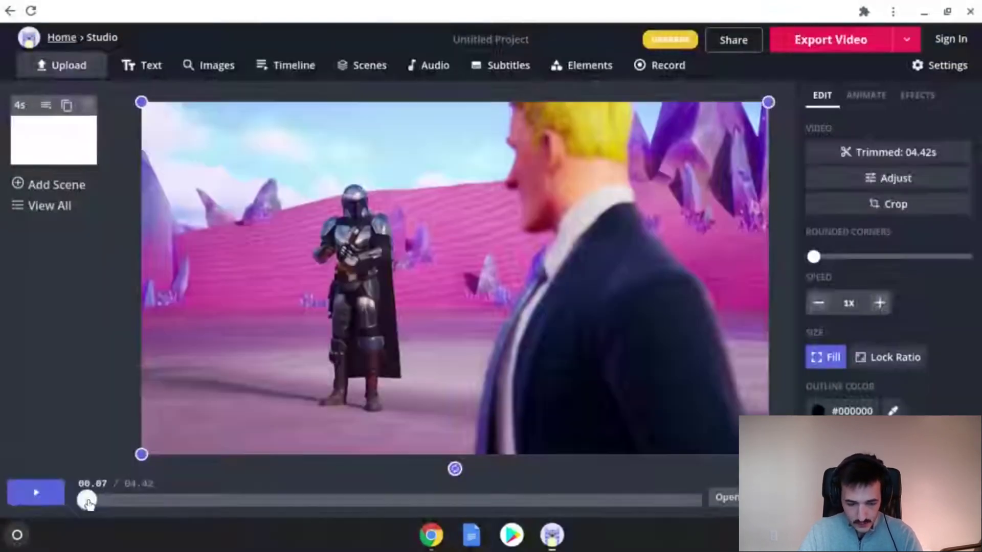
{"action": "left_click", "coordinate": [53, 495]}
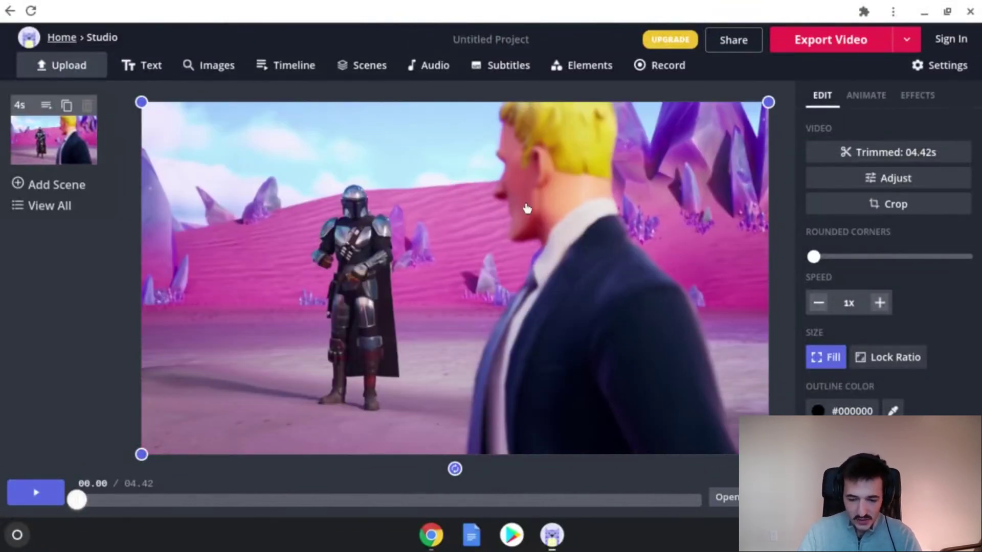
{"action": "left_click", "coordinate": [881, 357]}
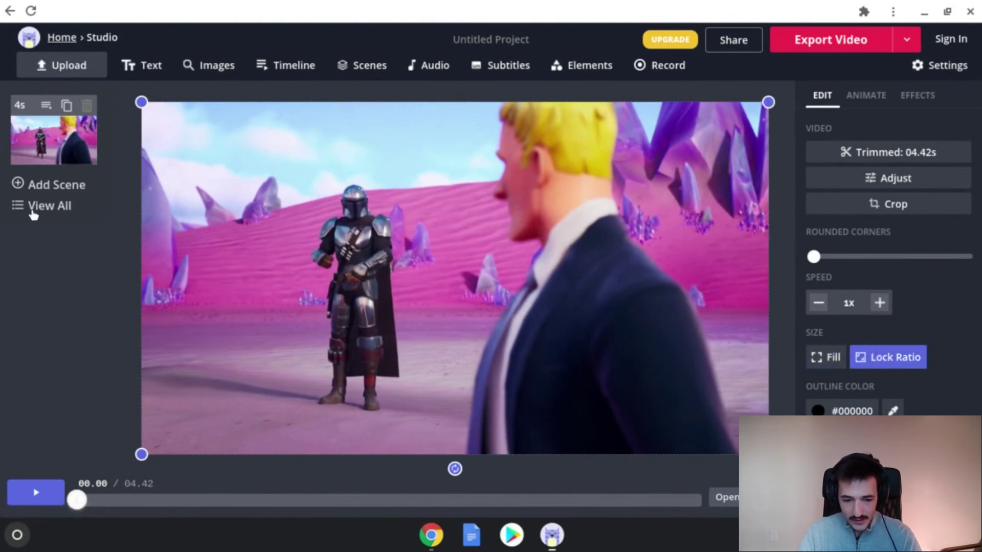
{"action": "left_click", "coordinate": [44, 313]}
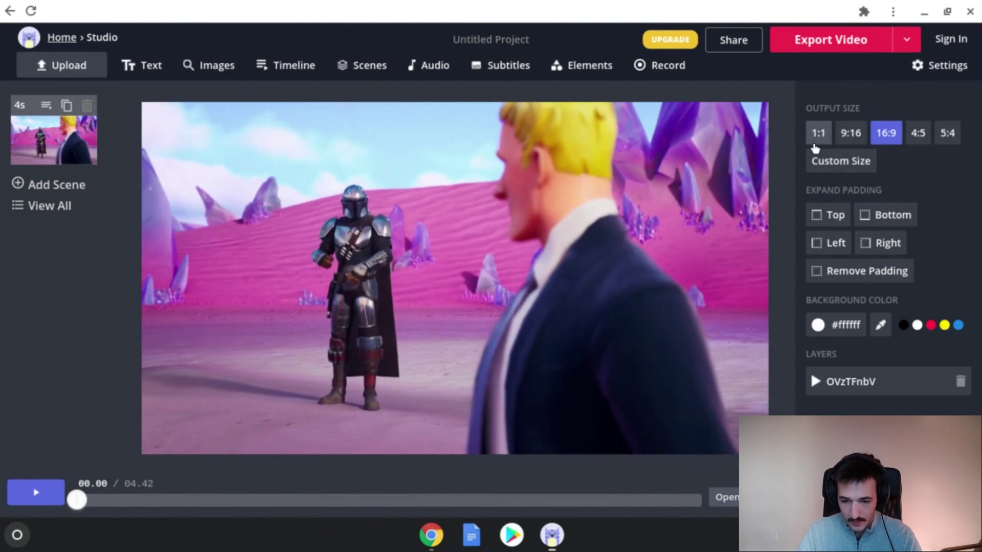
{"action": "left_click", "coordinate": [817, 139]}
Step: Change the background padding colour to purple #AB47BC
{"action": "left_click", "coordinate": [510, 278]}
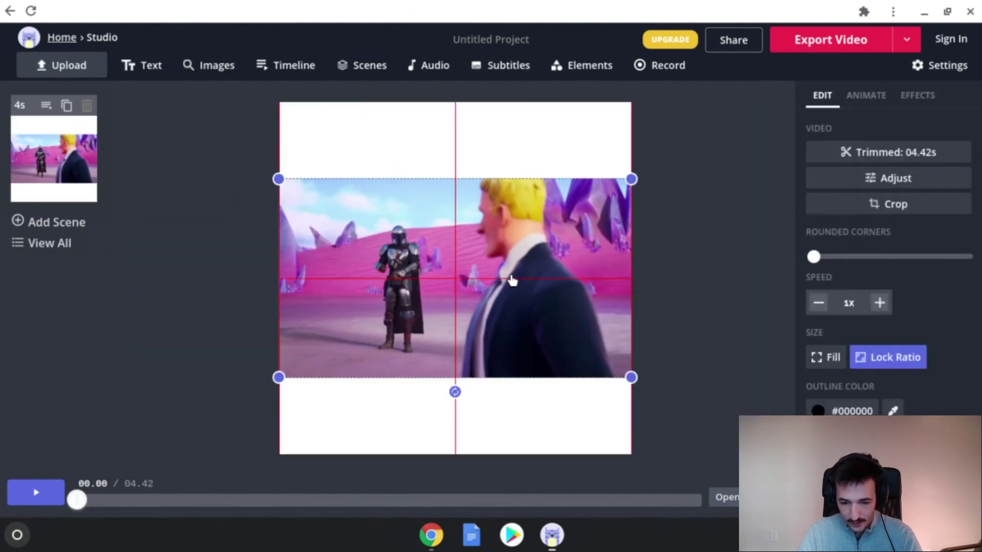
{"action": "left_click", "coordinate": [723, 279]}
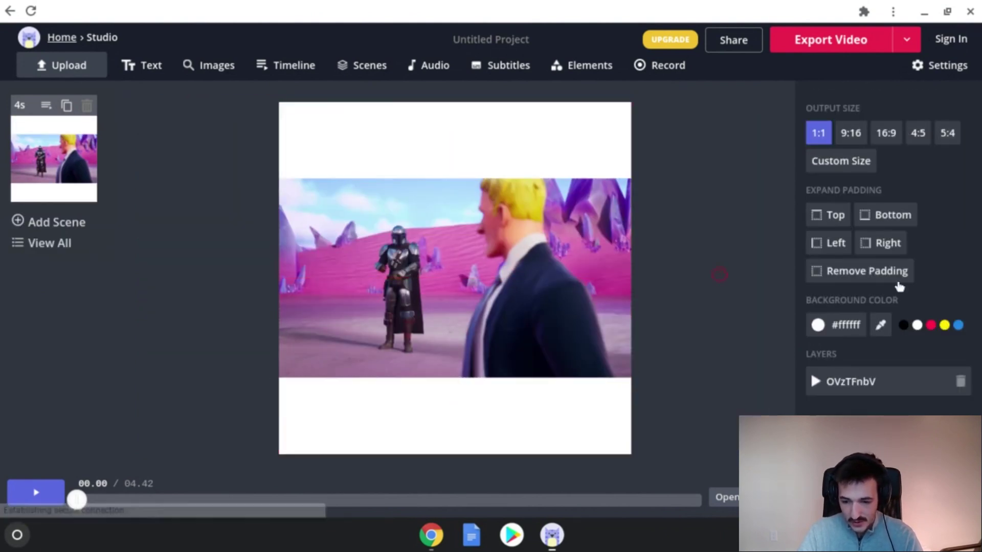
{"action": "left_click", "coordinate": [845, 332]}
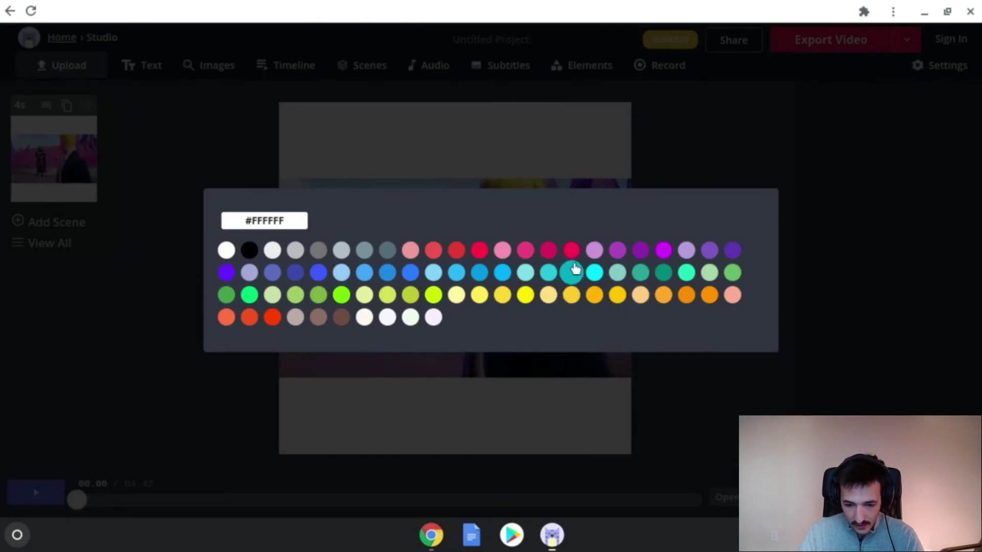
{"action": "left_click", "coordinate": [618, 252]}
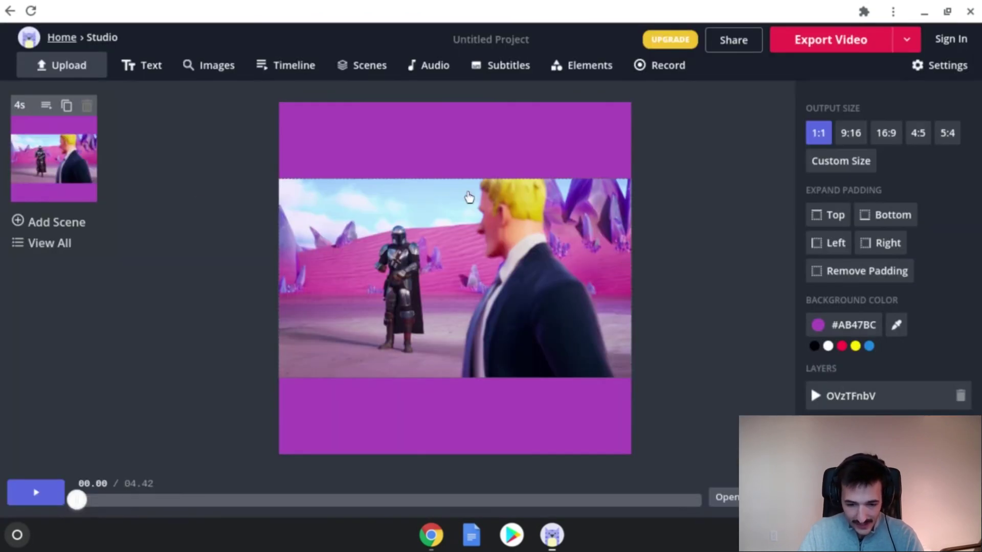
Step: Add a text layer reading 'Mando is in Fortnite!!'
{"action": "left_click", "coordinate": [142, 67]}
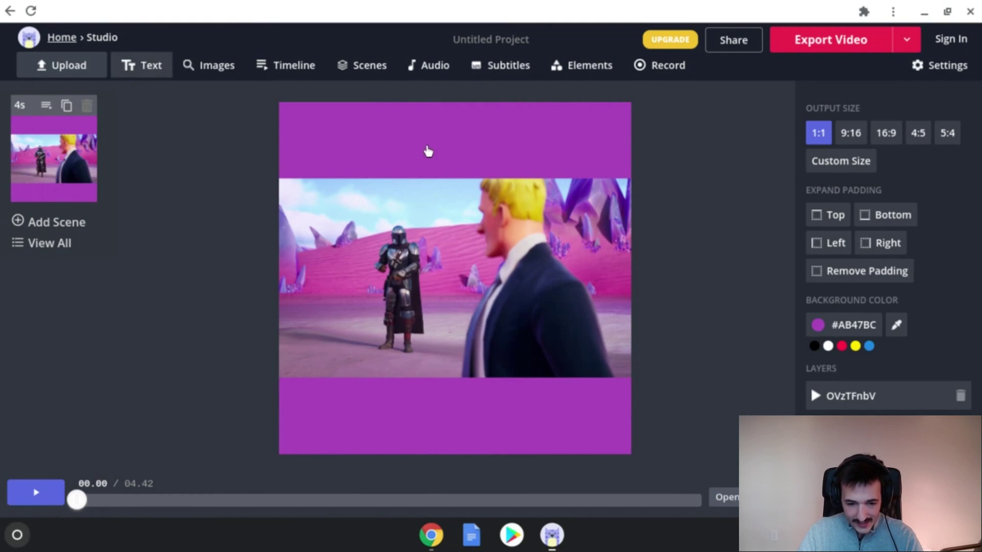
{"action": "double_click", "coordinate": [412, 148]}
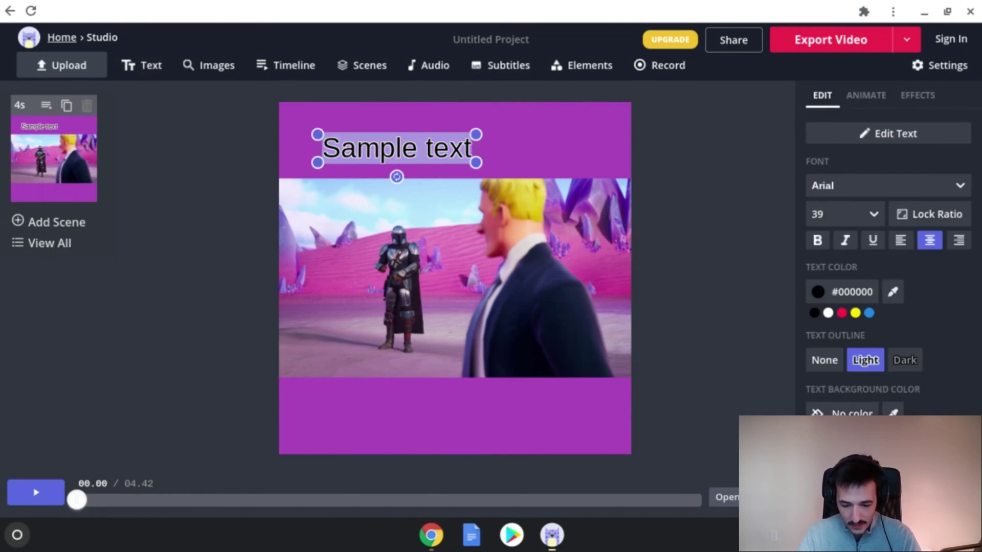
{"action": "type", "text": "Mando"}
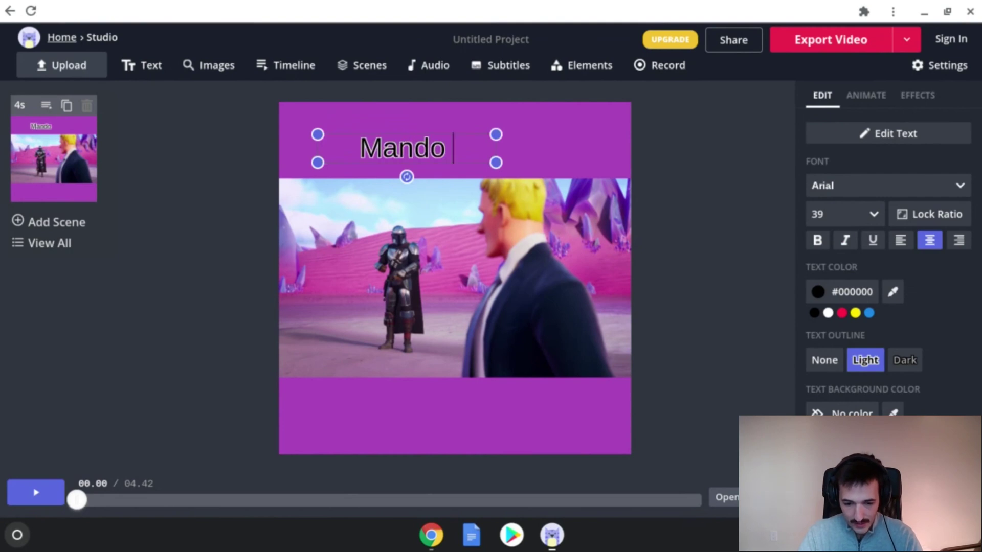
{"action": "type", "text": " is in For"}
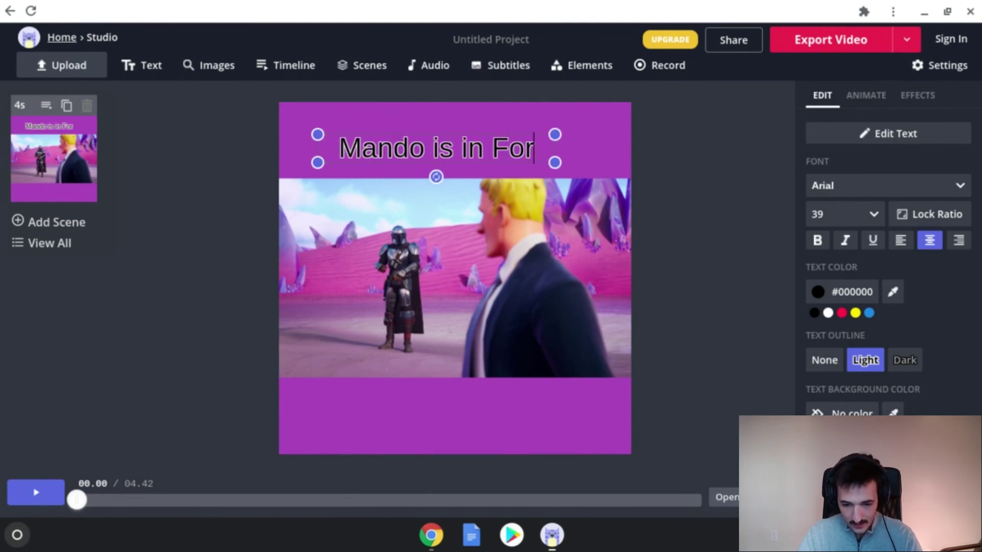
{"action": "type", "text": "tnite@"}
{"action": "key", "text": "BackSpace"}
{"action": "type", "text": "!!"}
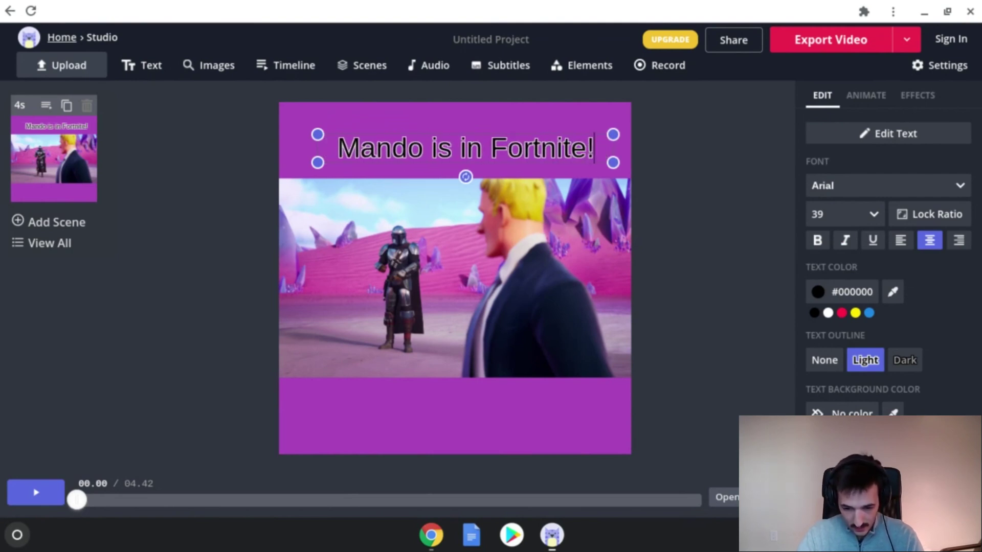
Step: Move the title into the top purple band, enlarge it to size 47, and centre it
{"action": "left_click", "coordinate": [685, 162]}
{"action": "left_click_drag", "start_coordinate": [489, 152], "coordinate": [460, 145]}
{"action": "left_click_drag", "start_coordinate": [588, 128], "coordinate": [606, 123]}
{"action": "left_click_drag", "start_coordinate": [528, 153], "coordinate": [533, 155]}
{"action": "left_click", "coordinate": [772, 213]}
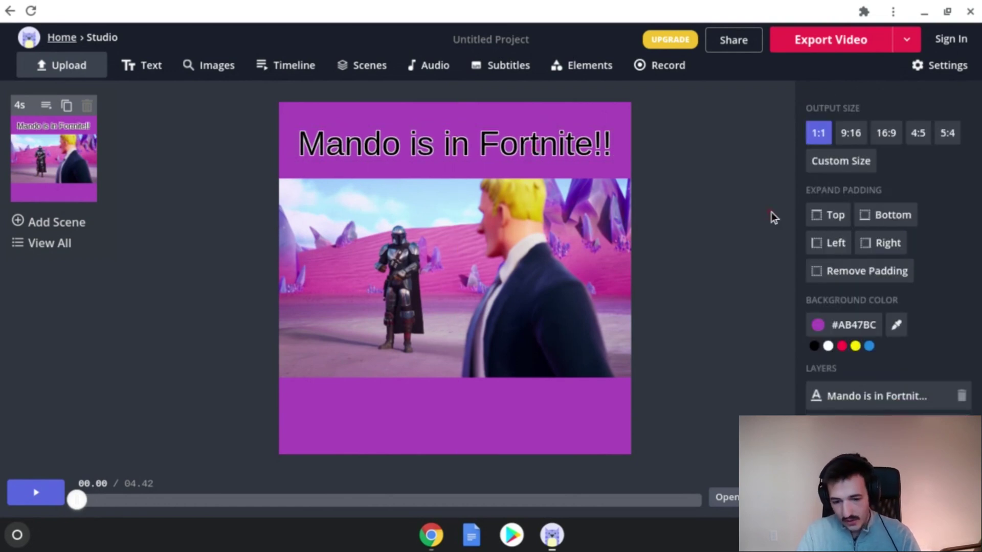
Step: Make the title text white
{"action": "left_click", "coordinate": [446, 139]}
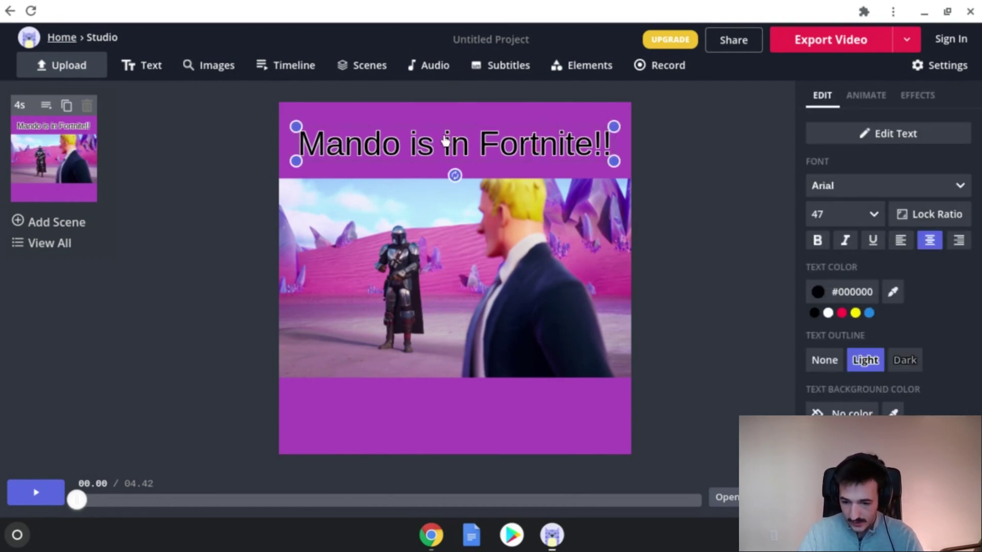
{"action": "left_click", "coordinate": [828, 313]}
{"action": "left_click", "coordinate": [745, 272]}
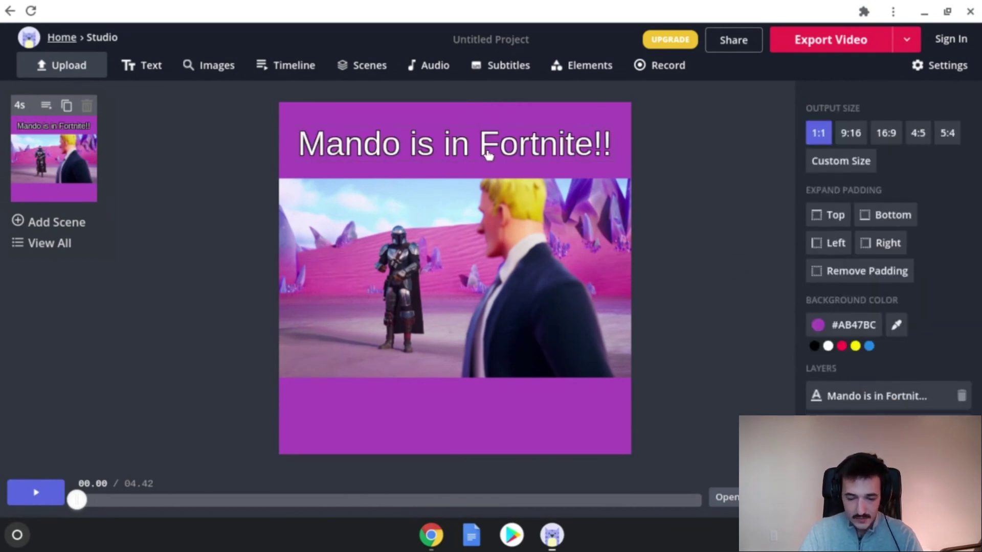
Step: Rename the project from Untitled Project to 'Mando Fortnite'
{"action": "left_click", "coordinate": [491, 40]}
{"action": "type", "text": "Mando"}
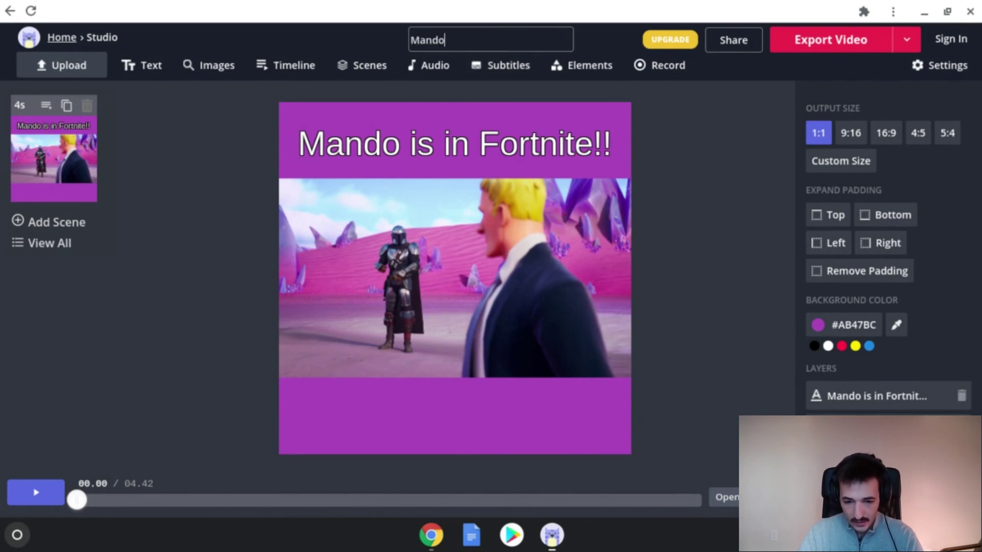
{"action": "type", "text": " Fortn"}
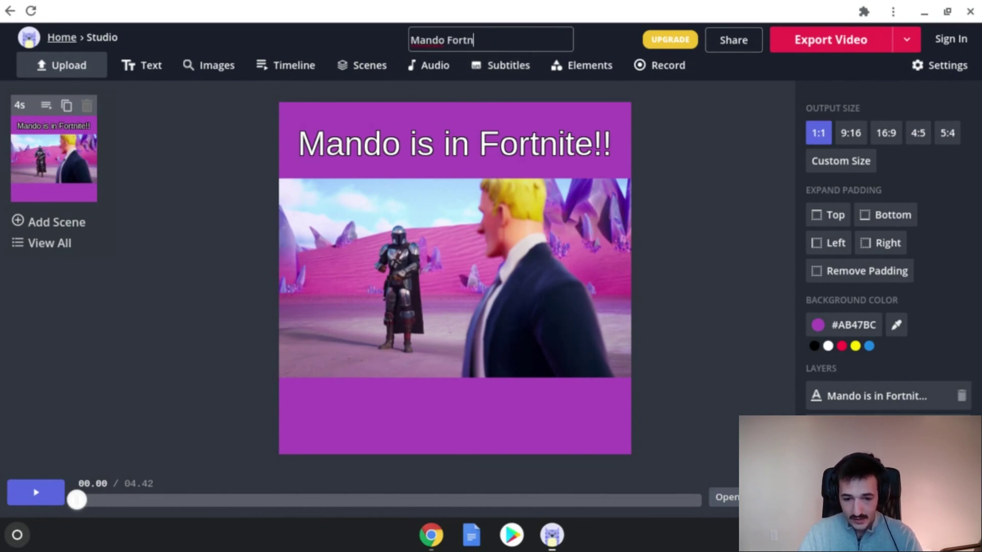
{"action": "type", "text": "ite"}
{"action": "left_click", "coordinate": [695, 156]}
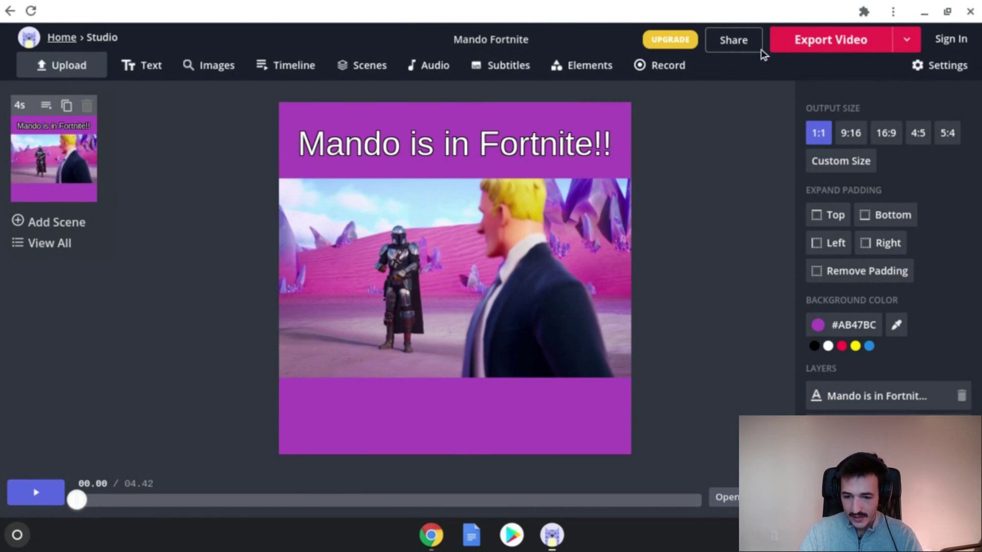
Step: Export the video and wait for the finished 'Mando Fortnite' result page
{"action": "left_click", "coordinate": [800, 50]}
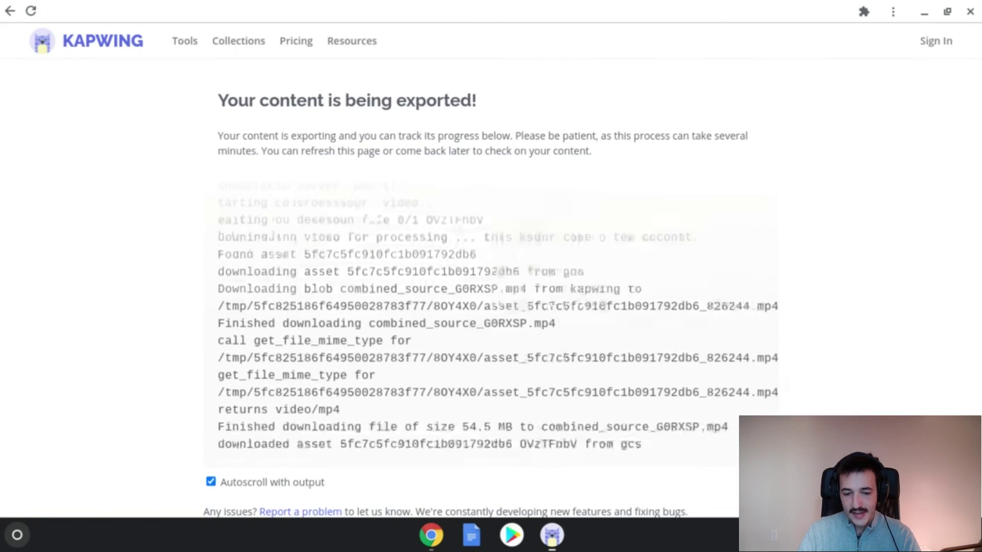
{"action": "scroll", "coordinate": [826, 211], "scroll_direction": "down", "scroll_amount": 1}
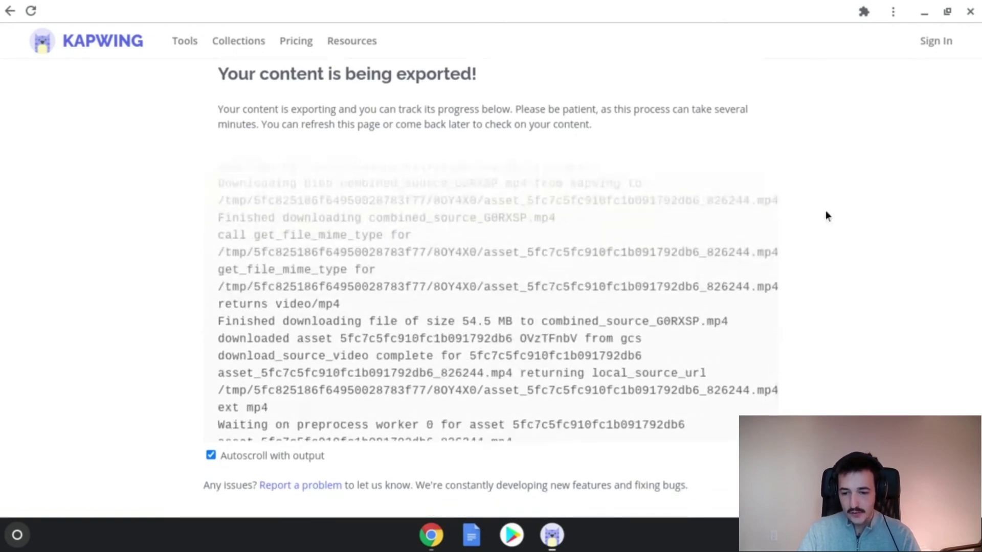
{"action": "scroll", "coordinate": [844, 209], "scroll_direction": "up", "scroll_amount": 1}
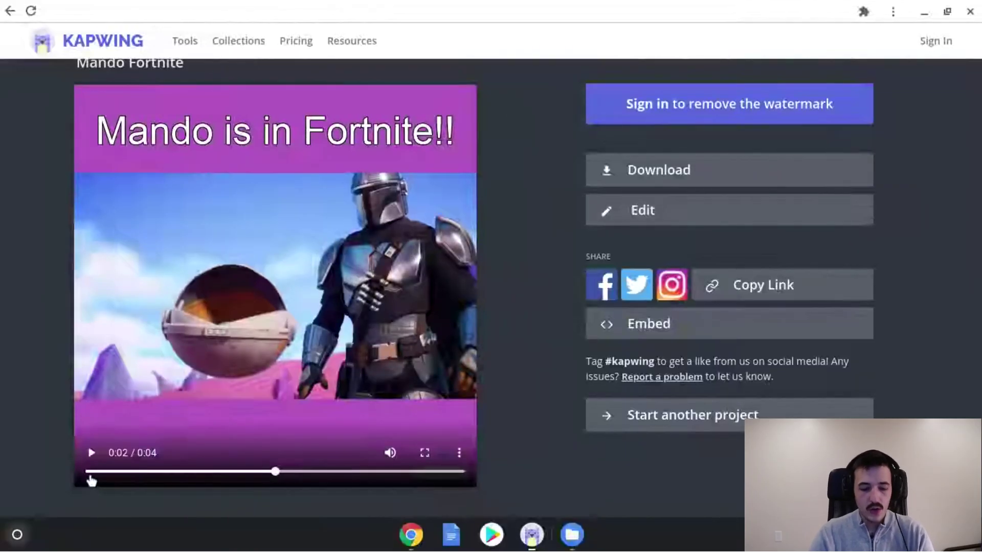
{"action": "left_click", "coordinate": [92, 454]}
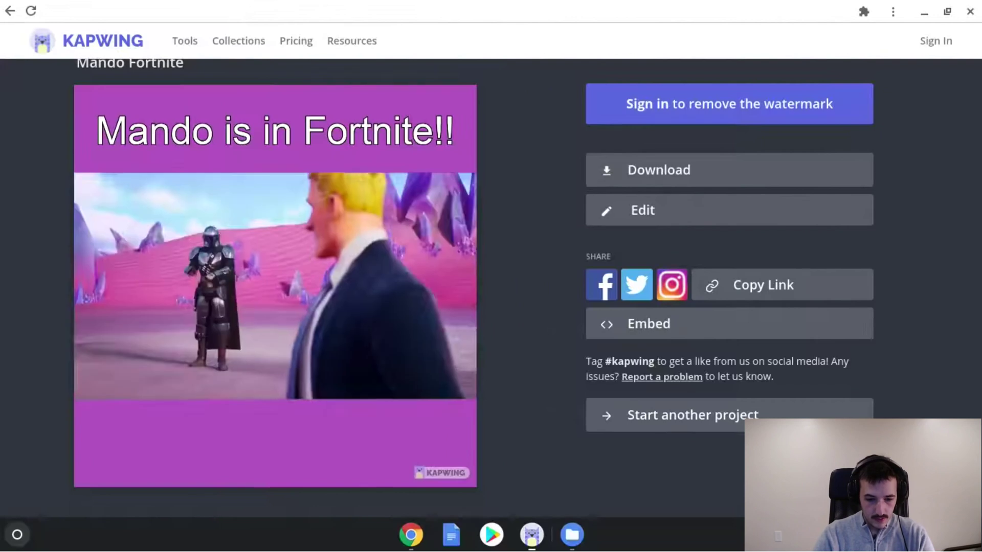
{"action": "left_click", "coordinate": [92, 455]}
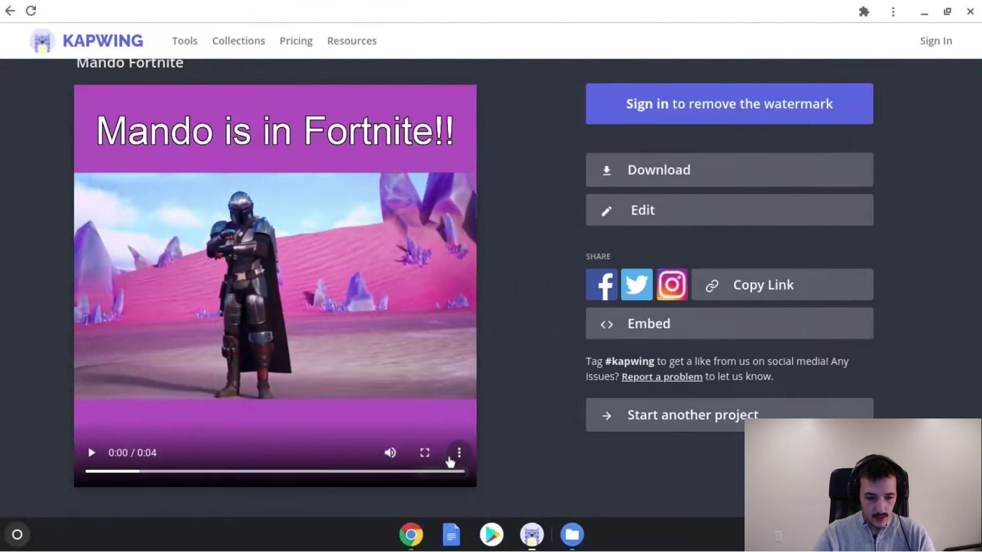
{"action": "left_click", "coordinate": [425, 453]}
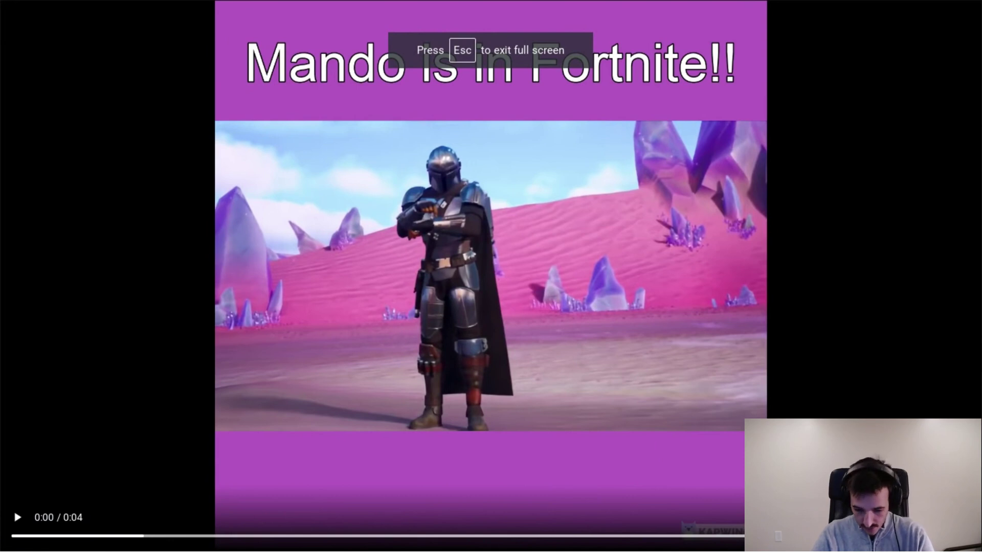
{"action": "key", "text": "Escape"}
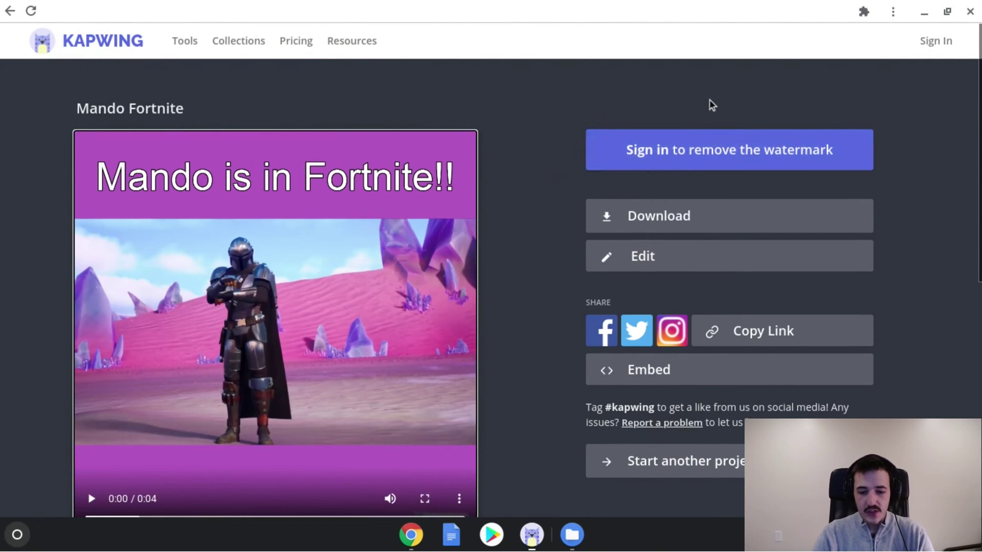
Step: Scroll up and down the exported 'Mando Fortnite' page to review the result
{"action": "scroll", "coordinate": [712, 105], "scroll_direction": "down", "scroll_amount": 1}
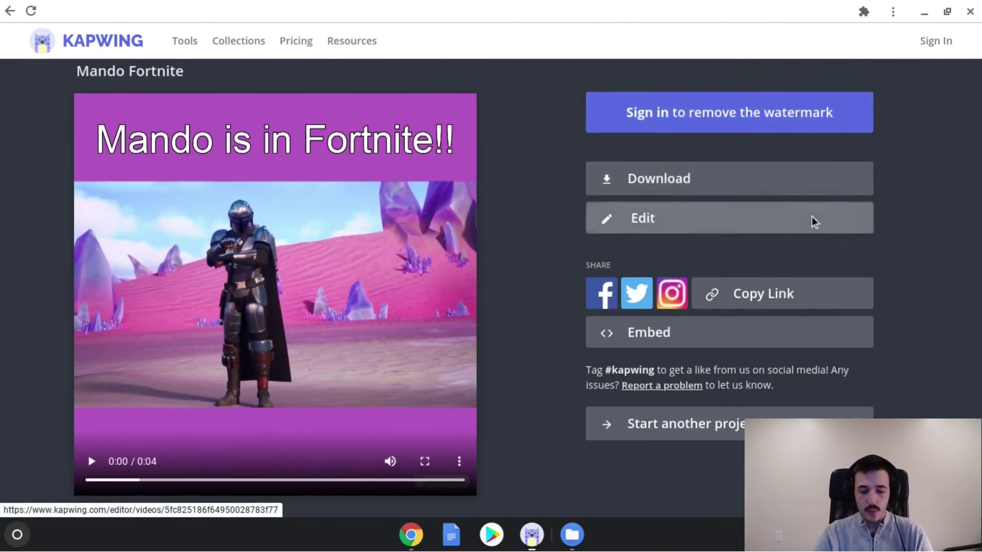
{"action": "scroll", "coordinate": [813, 220], "scroll_direction": "down", "scroll_amount": 1}
{"action": "scroll", "coordinate": [813, 220], "scroll_direction": "up", "scroll_amount": 1}
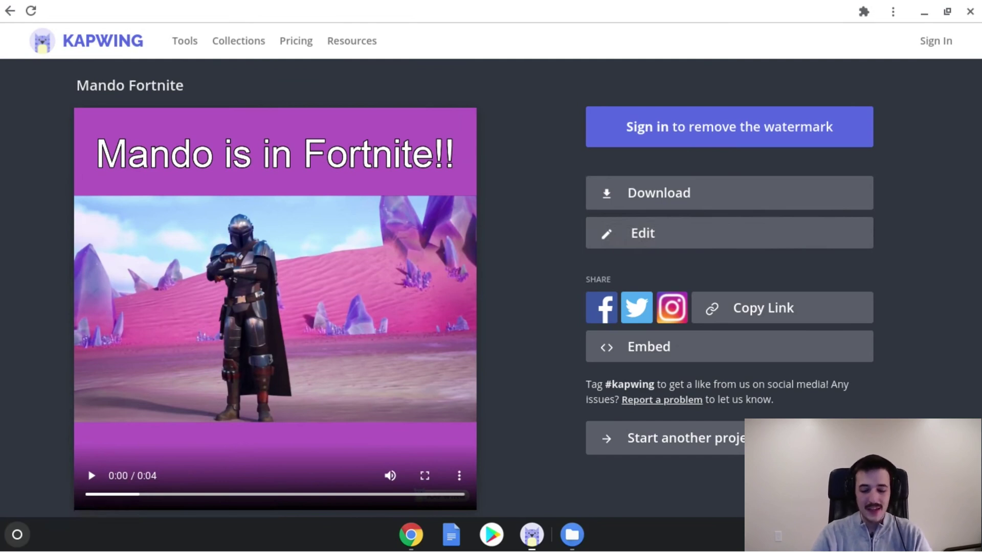
{"action": "scroll", "coordinate": [925, 201], "scroll_direction": "up", "scroll_amount": 1}
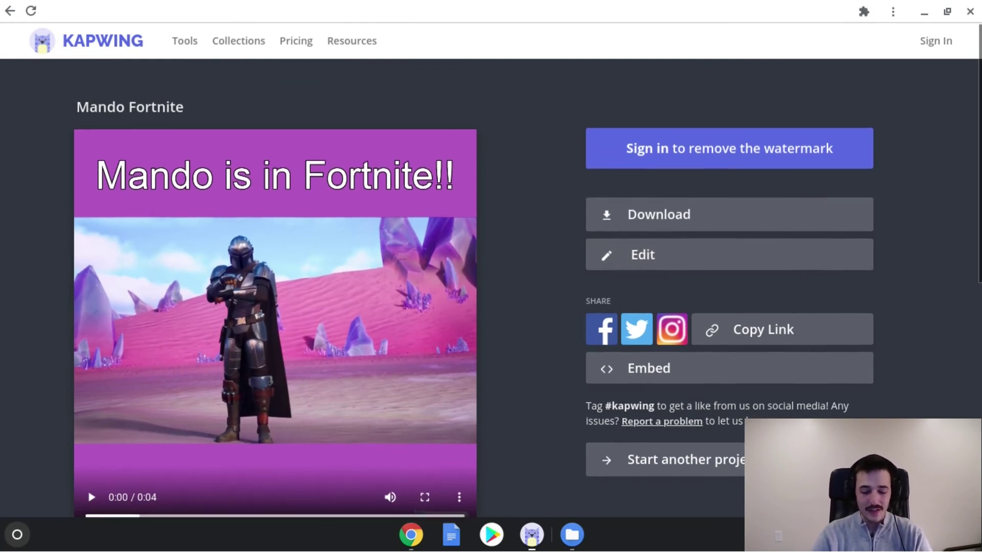
{"action": "scroll", "coordinate": [926, 201], "scroll_direction": "down", "scroll_amount": 1}
{"action": "scroll", "coordinate": [926, 200], "scroll_direction": "up", "scroll_amount": 1}
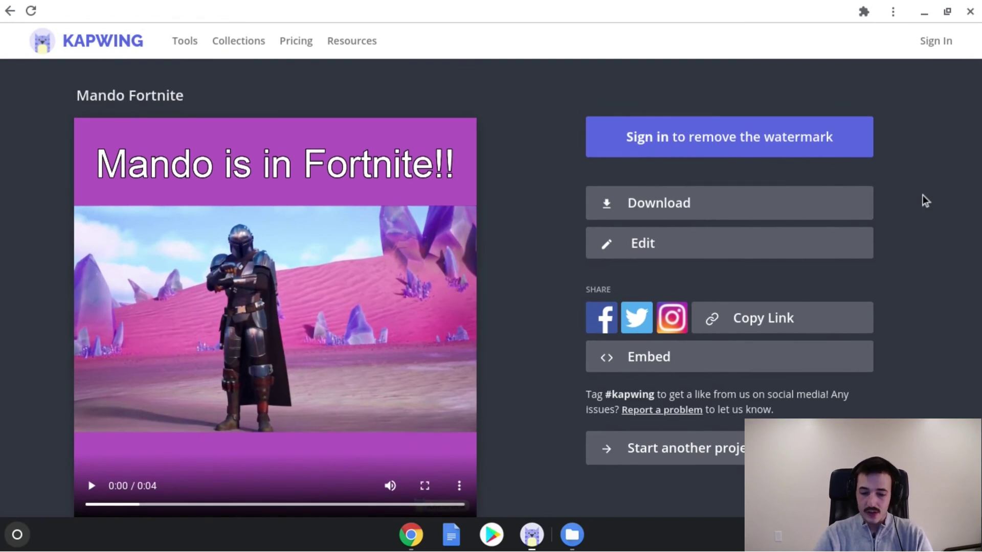
{"action": "scroll", "coordinate": [924, 199], "scroll_direction": "down", "scroll_amount": 1}
{"action": "scroll", "coordinate": [886, 192], "scroll_direction": "up", "scroll_amount": 1}
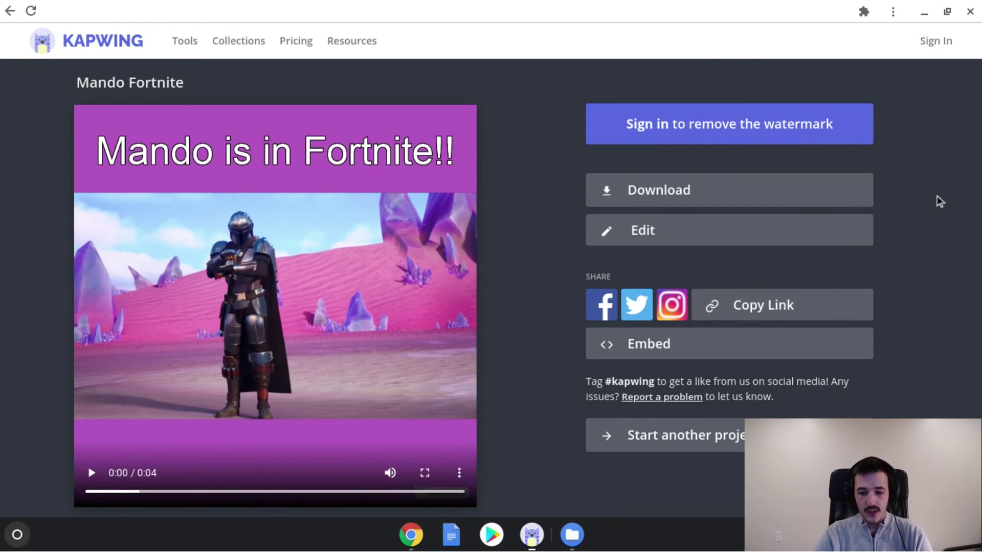
{"action": "scroll", "coordinate": [950, 180], "scroll_direction": "down", "scroll_amount": 2}
{"action": "scroll", "coordinate": [952, 180], "scroll_direction": "up", "scroll_amount": 2}
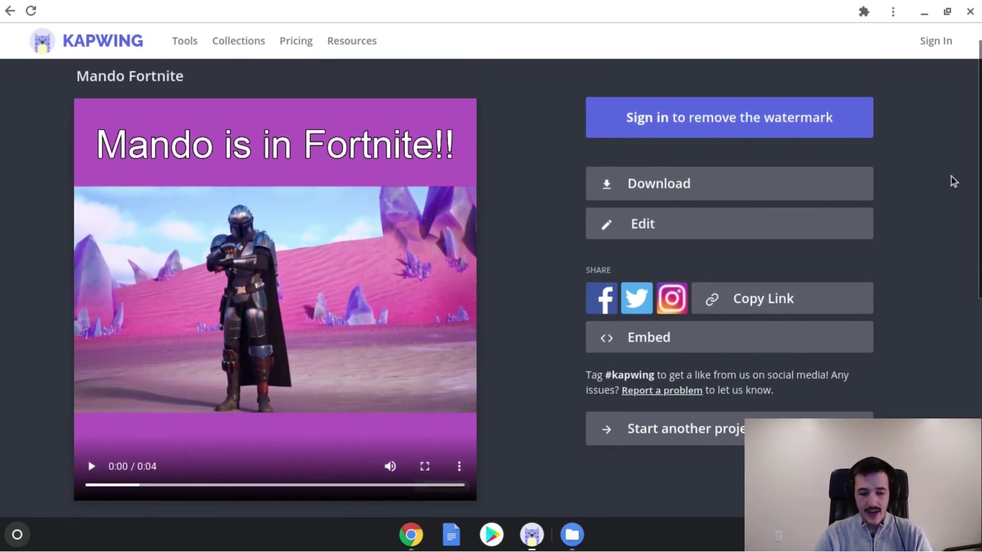
{"action": "scroll", "coordinate": [952, 180], "scroll_direction": "down", "scroll_amount": 1}
{"action": "scroll", "coordinate": [953, 180], "scroll_direction": "up", "scroll_amount": 1}
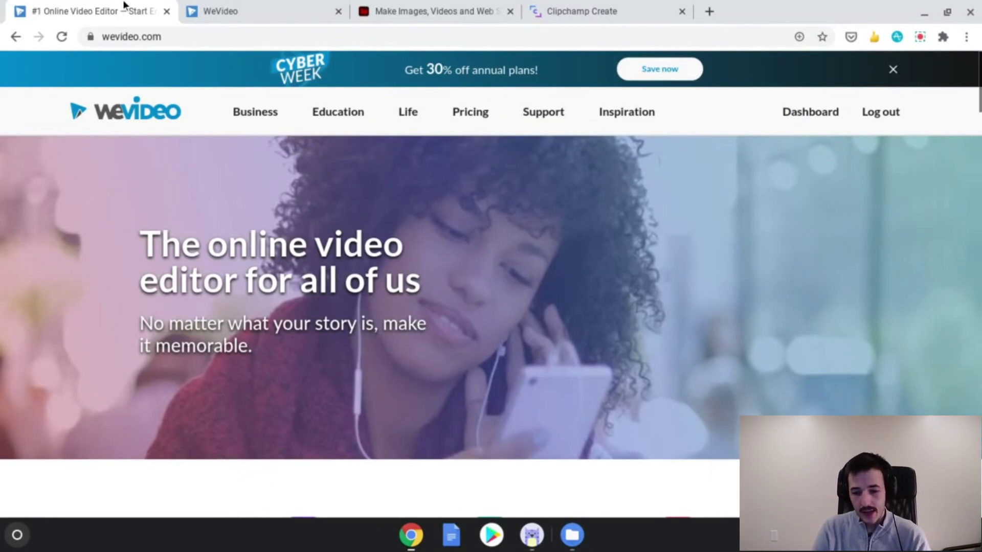
Step: Preview the TEST project at 00:05:09 where the caption shows, then bring up Import media
{"action": "left_click", "coordinate": [227, 13]}
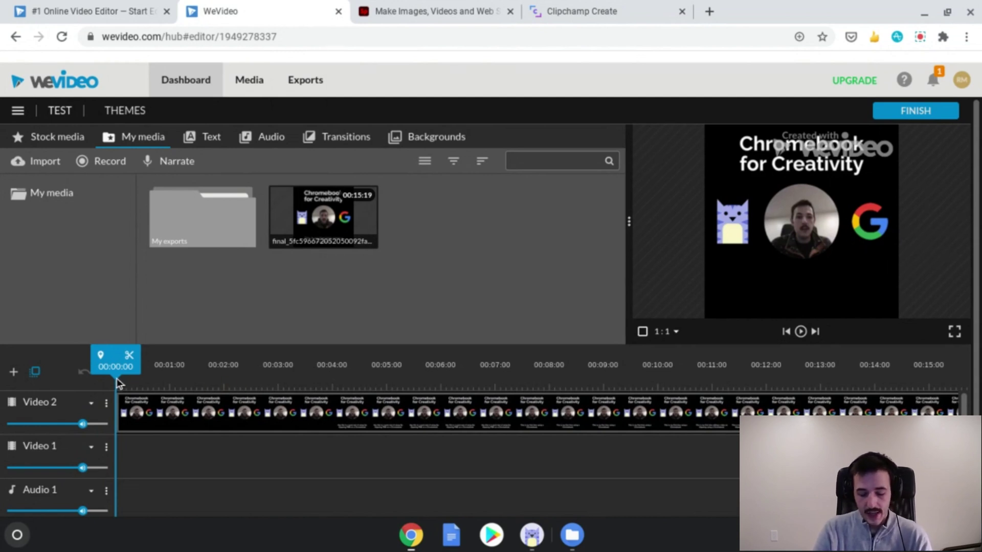
{"action": "left_click_drag", "start_coordinate": [117, 383], "coordinate": [410, 379]}
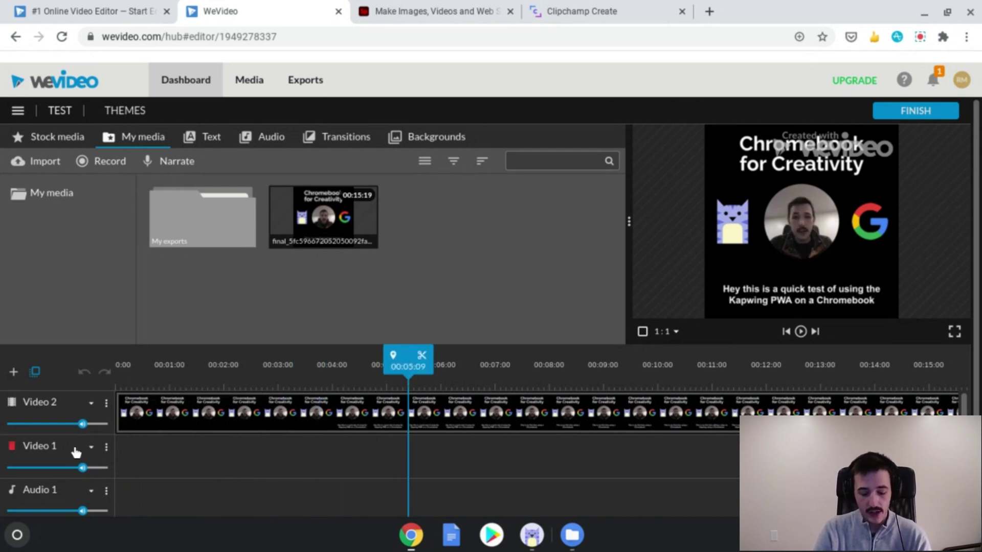
{"action": "scroll", "coordinate": [81, 490], "scroll_direction": "down", "scroll_amount": 1}
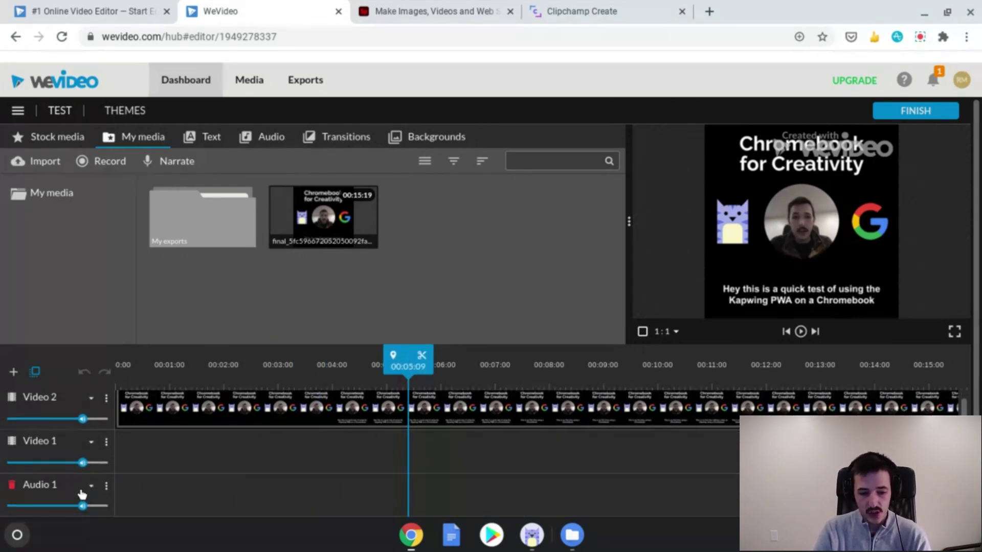
{"action": "scroll", "coordinate": [93, 417], "scroll_direction": "up", "scroll_amount": 1}
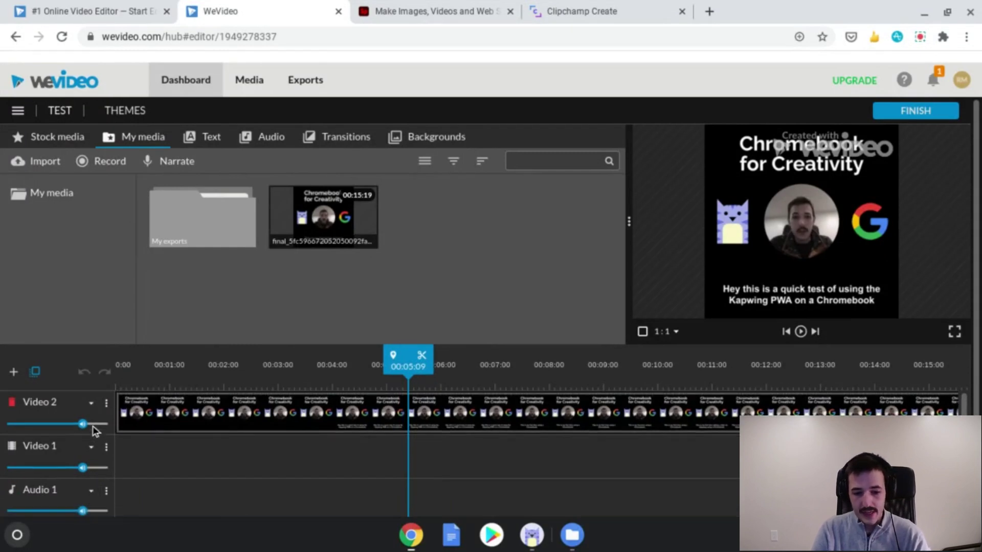
{"action": "left_click", "coordinate": [45, 163]}
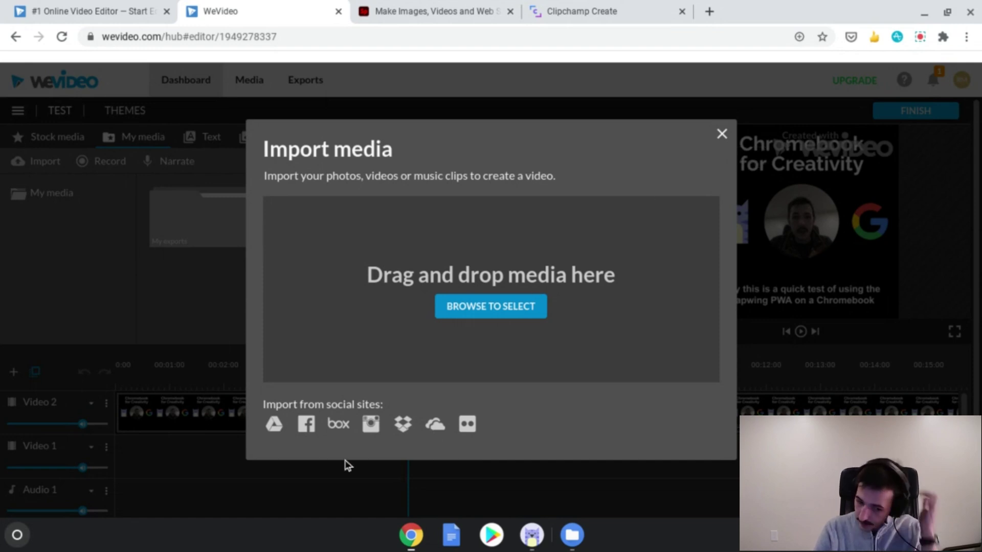
Step: Close the Import media dialog to reveal the media library holding the 15:19 Chromebook clip
{"action": "left_click", "coordinate": [722, 135]}
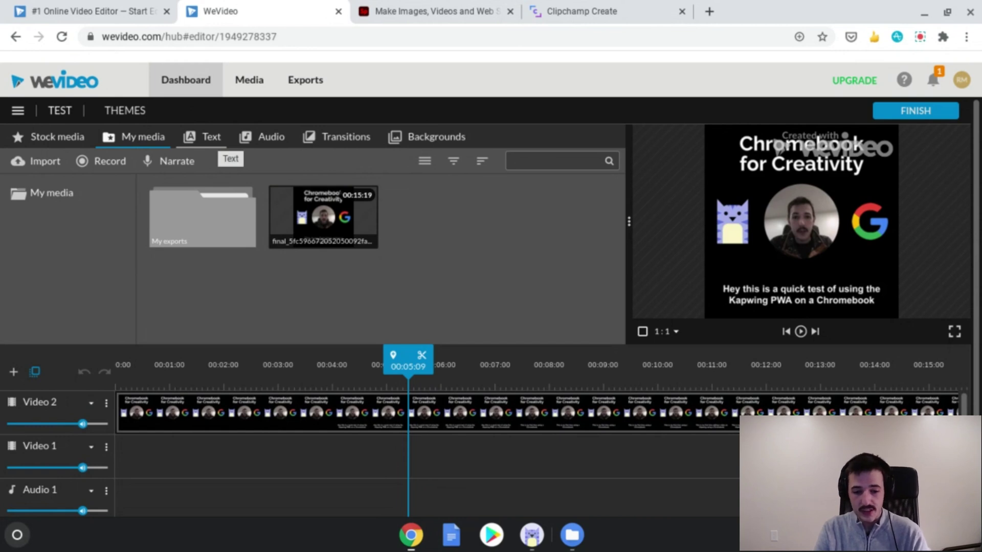
{"action": "left_click", "coordinate": [211, 144]}
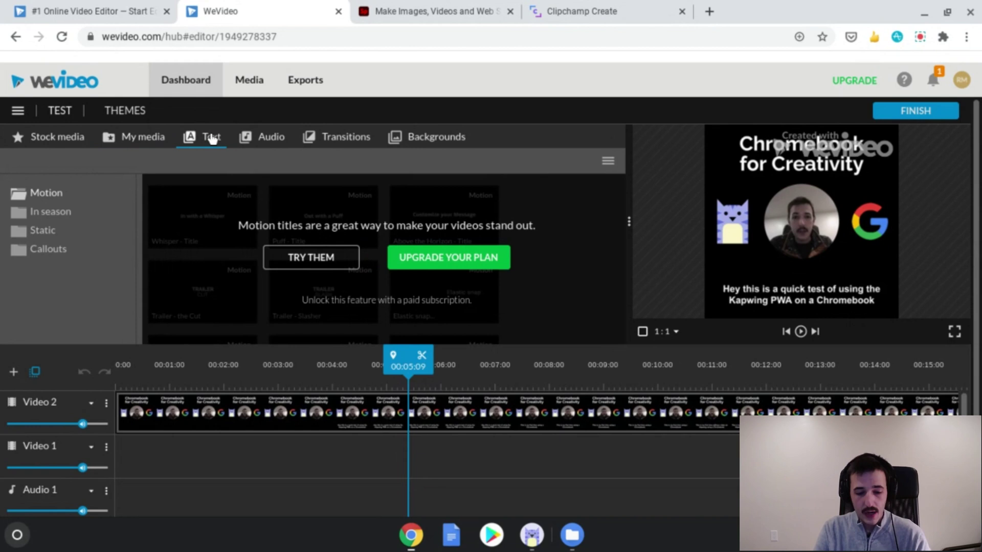
{"action": "left_click", "coordinate": [147, 139]}
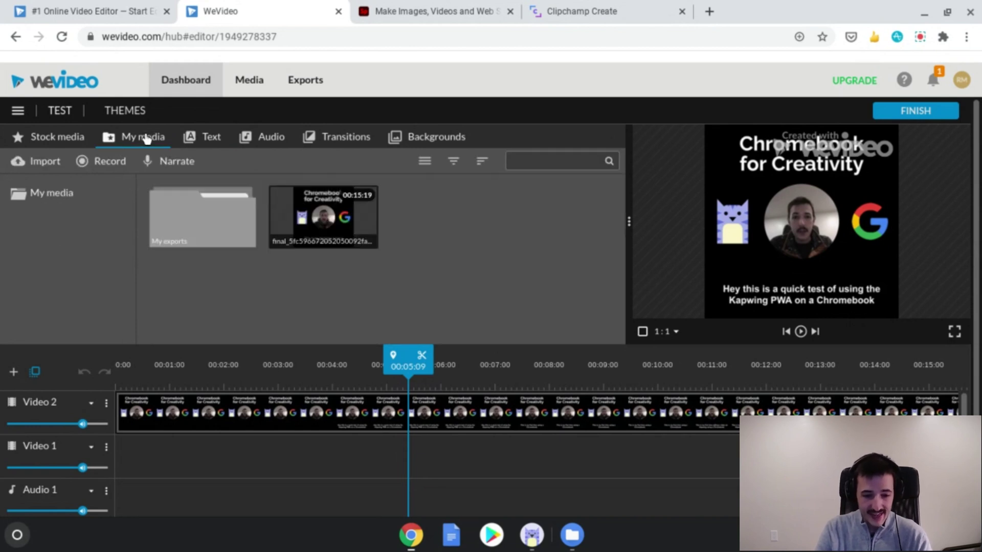
{"action": "left_click", "coordinate": [196, 140]}
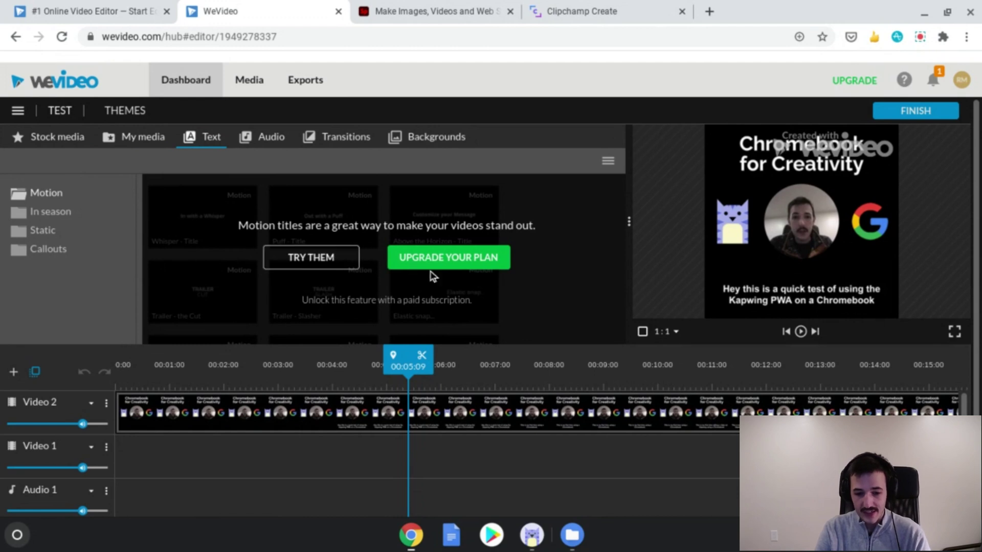
{"action": "left_click", "coordinate": [312, 257]}
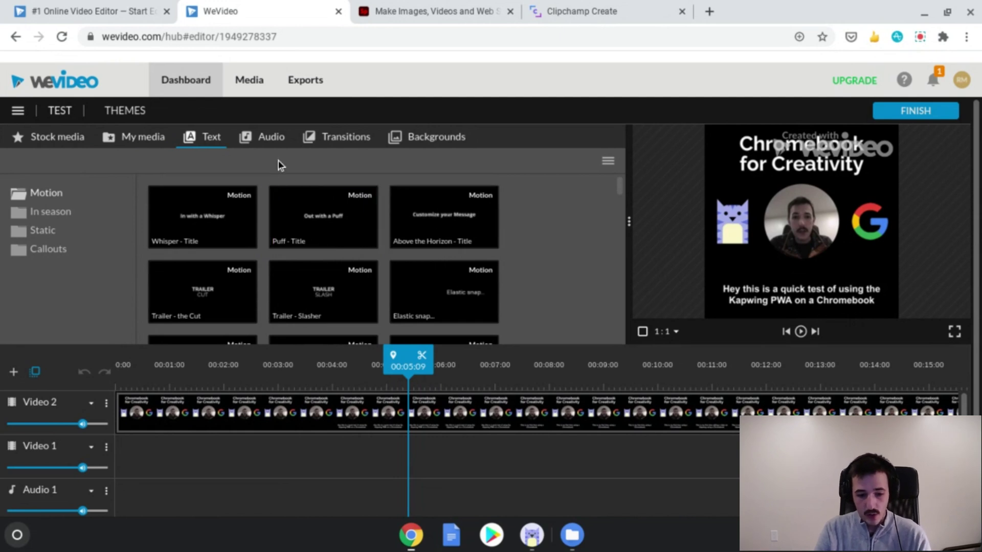
{"action": "left_click", "coordinate": [265, 140]}
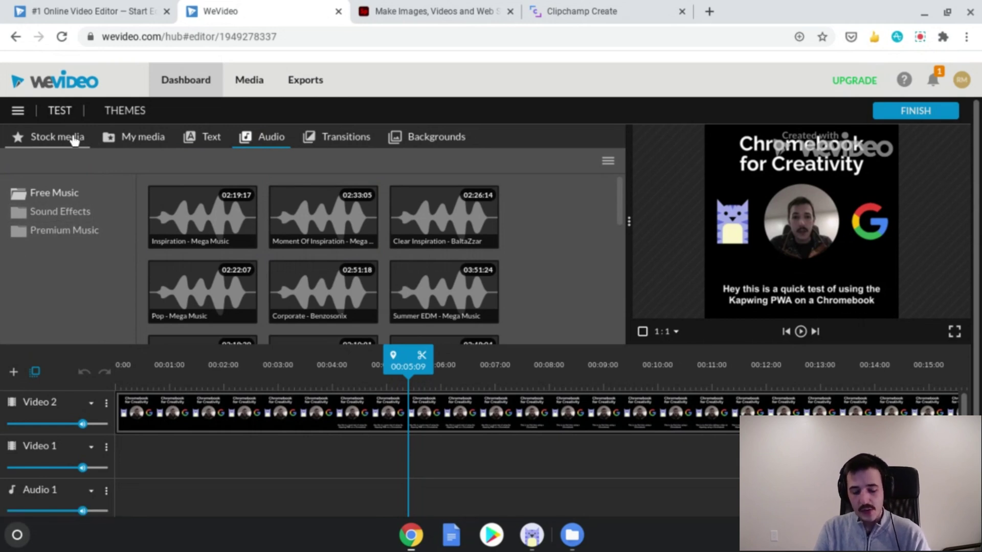
{"action": "left_click", "coordinate": [116, 138]}
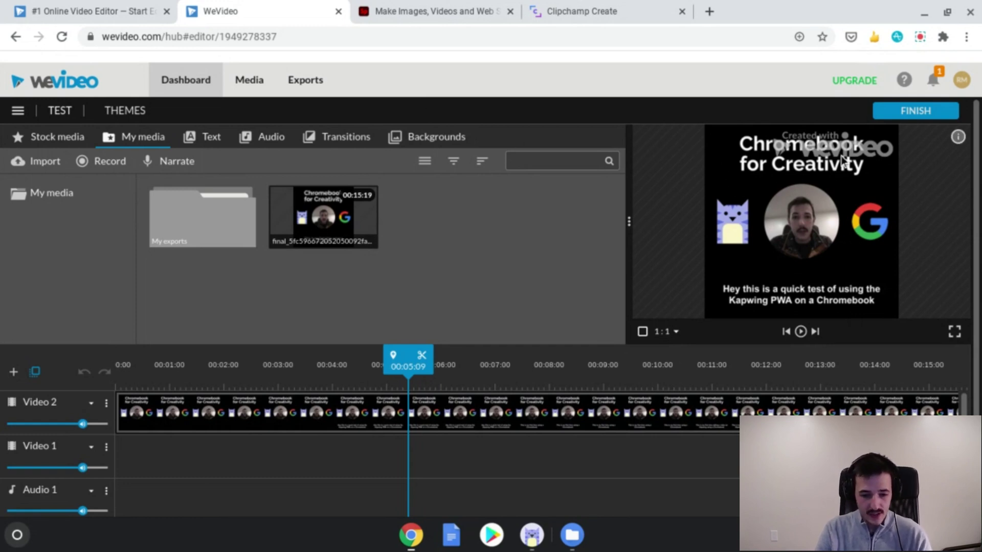
Step: Open the 'test' export from the Exports list and play, then pause, it
{"action": "left_click", "coordinate": [329, 84]}
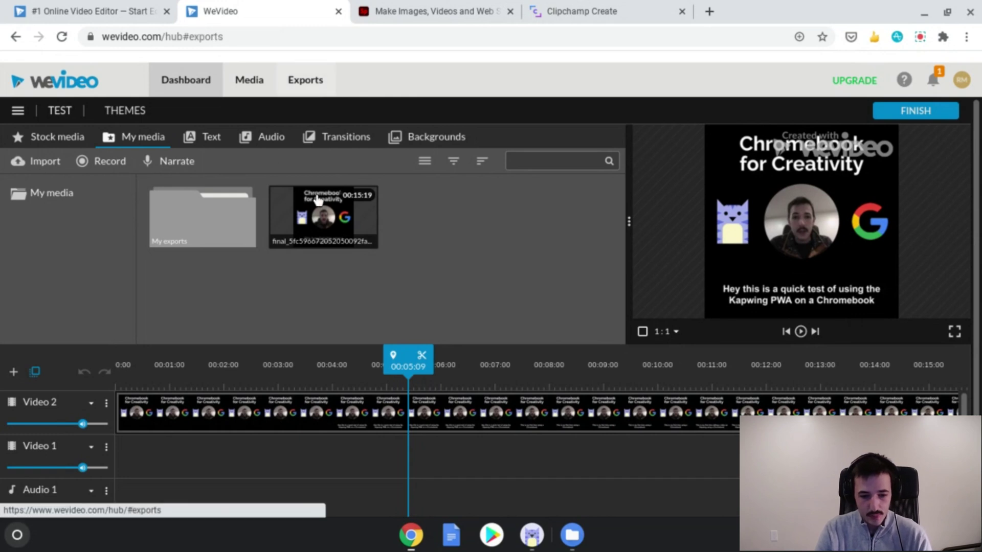
{"action": "left_click", "coordinate": [153, 220]}
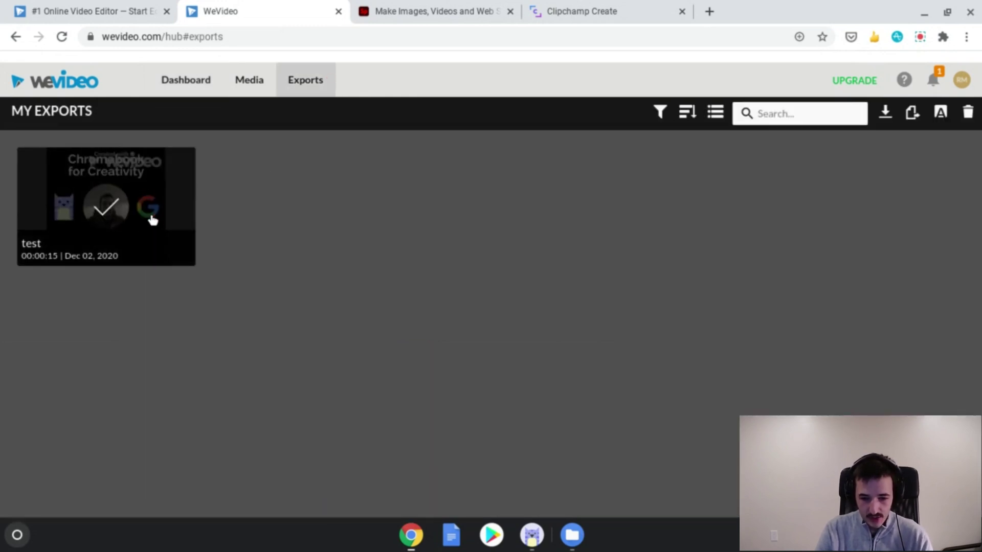
{"action": "left_click", "coordinate": [143, 210]}
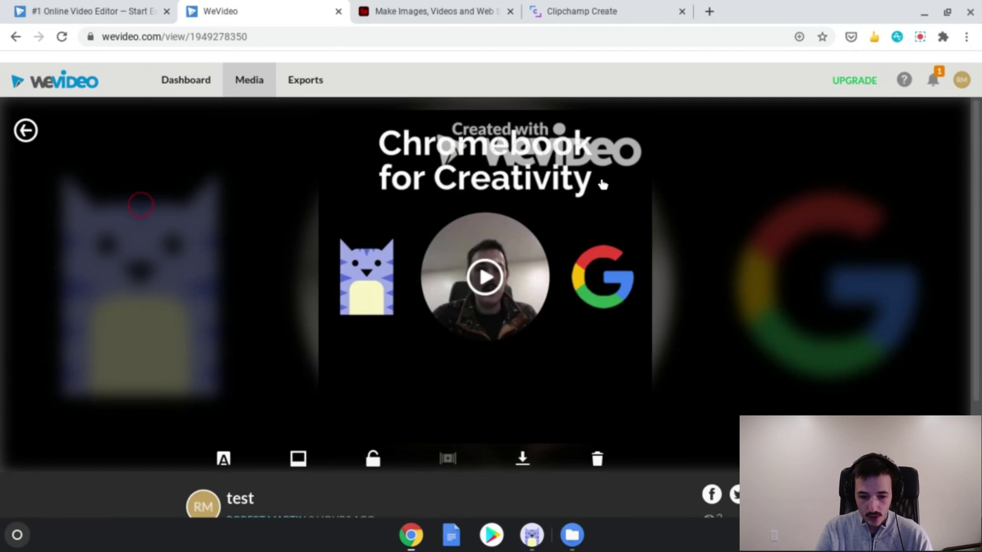
{"action": "left_click", "coordinate": [483, 289]}
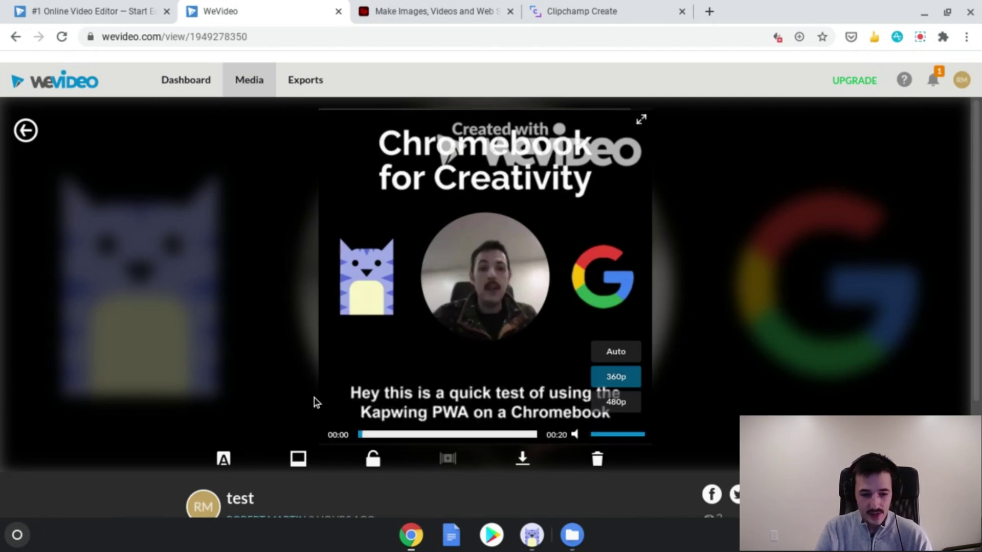
{"action": "left_click", "coordinate": [496, 255]}
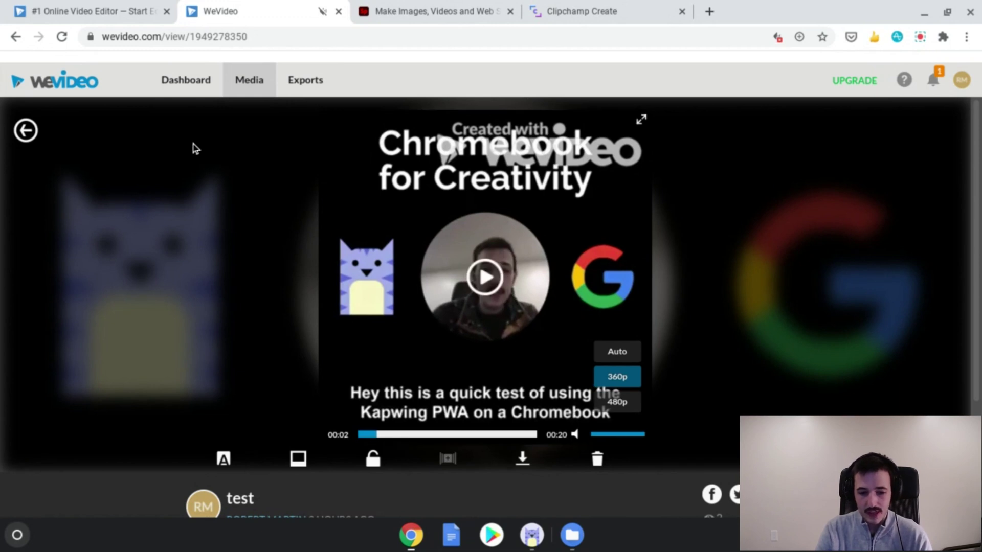
Step: Return to My Exports, listing the 00:00:15 'test' video dated Dec 02, 2020
{"action": "left_click", "coordinate": [26, 131]}
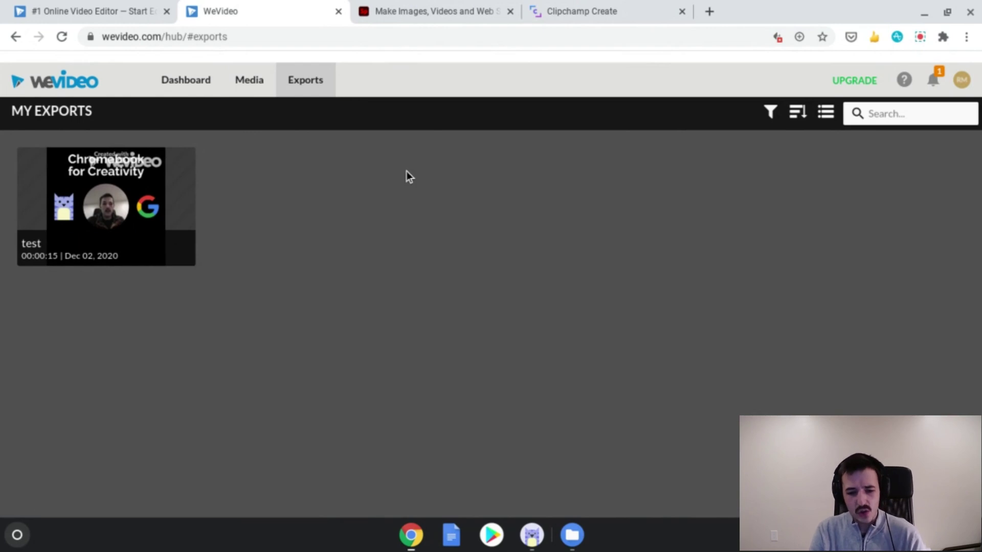
{"action": "left_click", "coordinate": [148, 14]}
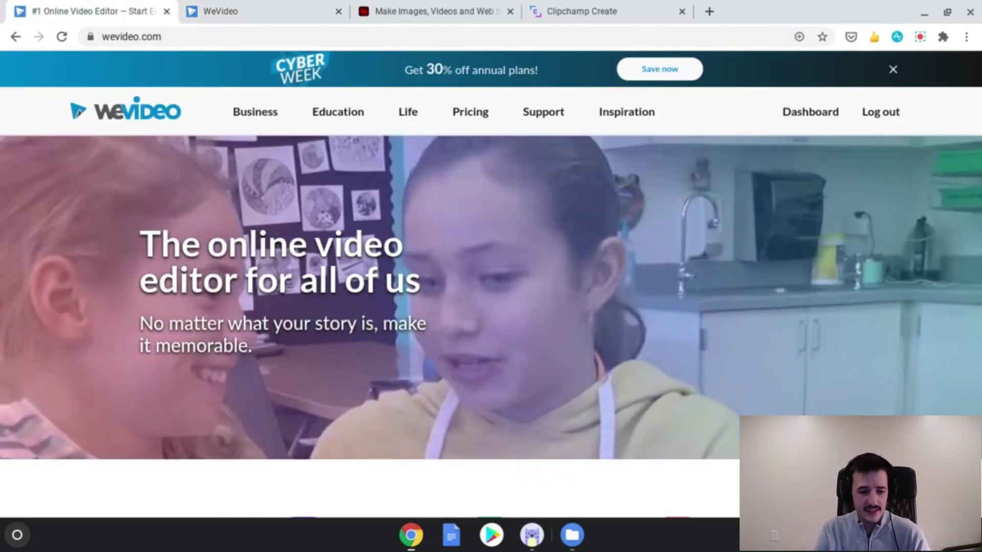
{"action": "left_click", "coordinate": [225, 13]}
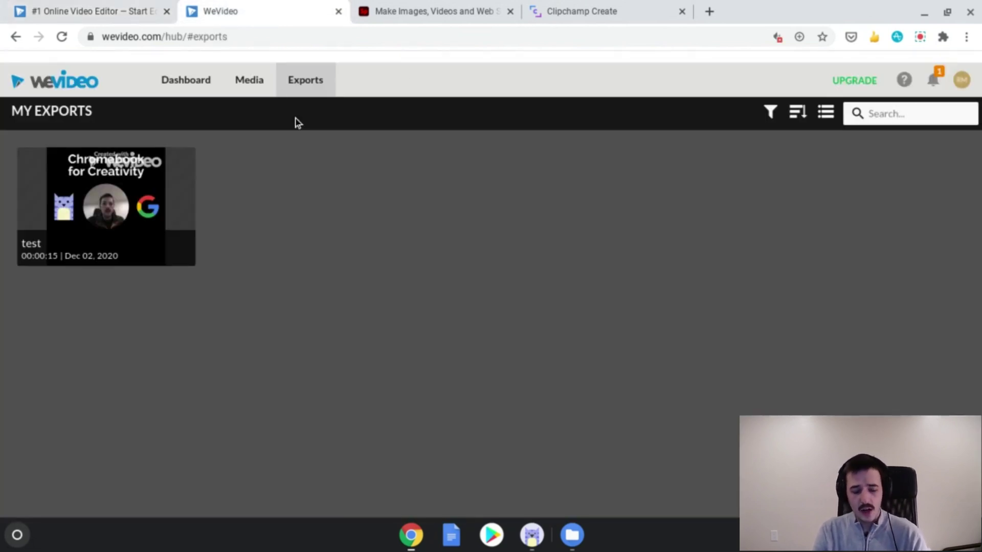
{"action": "left_click", "coordinate": [425, 19]}
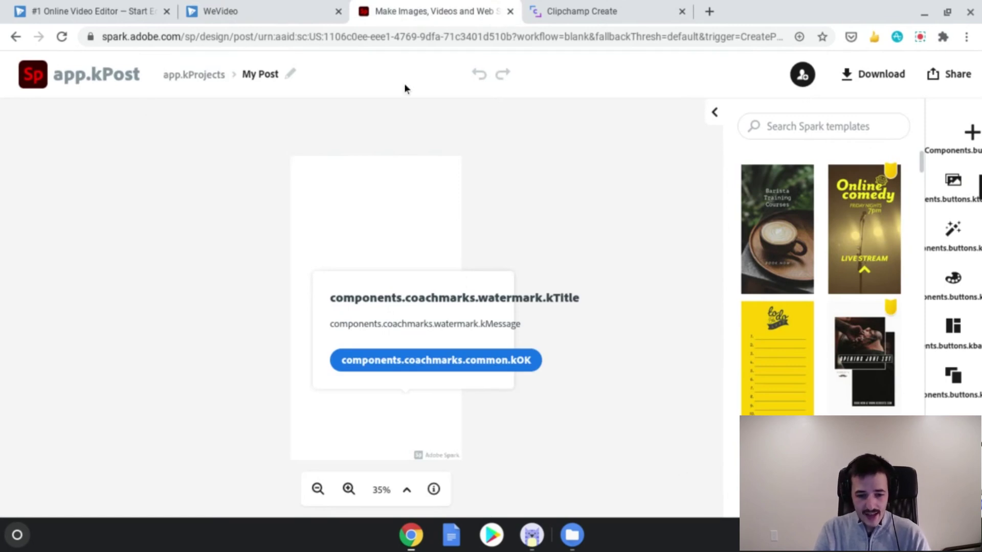
{"action": "left_click", "coordinate": [197, 38]}
{"action": "left_click", "coordinate": [195, 41]}
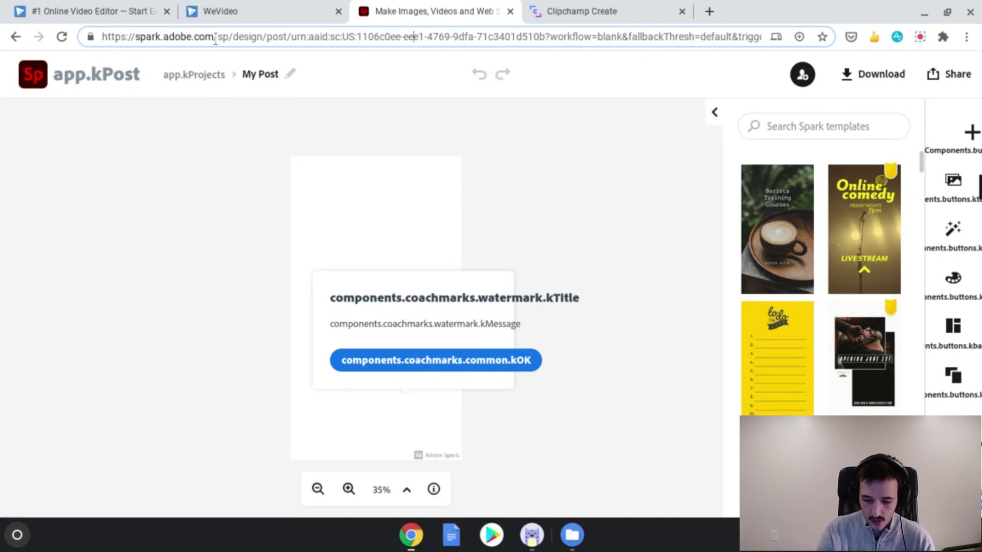
{"action": "left_click_drag", "start_coordinate": [215, 41], "coordinate": [762, 38]}
{"action": "key", "text": "BackSpace"}
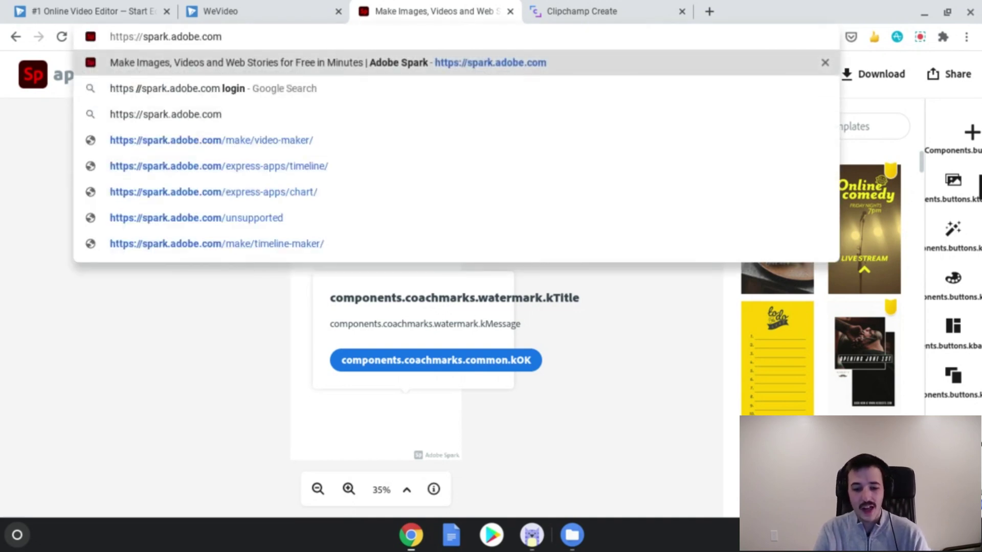
{"action": "key", "text": "Return"}
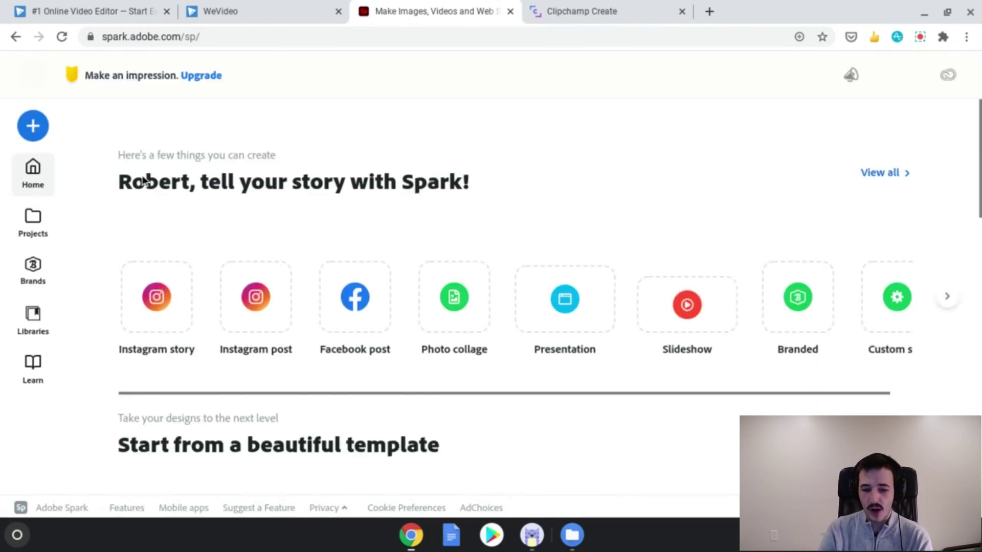
Step: Scroll down to Your recent projects, showing My Post and testing this app
{"action": "scroll", "coordinate": [362, 247], "scroll_direction": "down", "scroll_amount": 3}
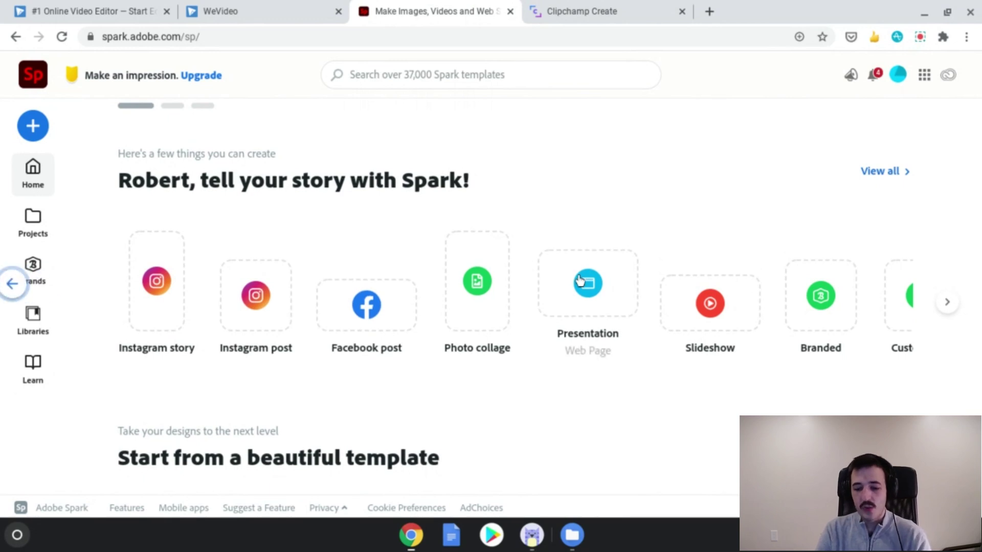
{"action": "scroll", "coordinate": [330, 250], "scroll_direction": "up", "scroll_amount": 4}
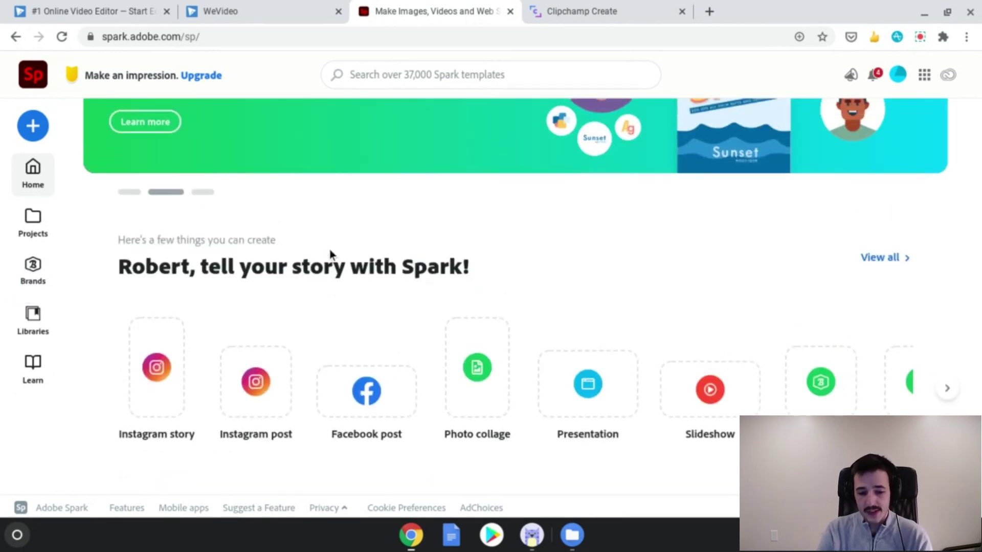
{"action": "scroll", "coordinate": [329, 250], "scroll_direction": "down", "scroll_amount": 5}
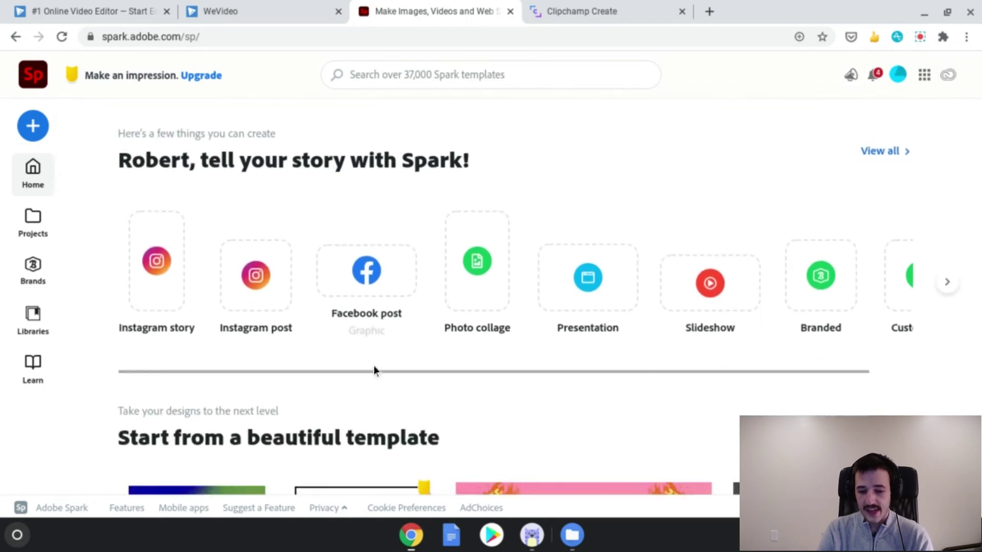
{"action": "scroll", "coordinate": [379, 373], "scroll_direction": "down", "scroll_amount": 5}
{"action": "scroll", "coordinate": [382, 383], "scroll_direction": "down", "scroll_amount": 1}
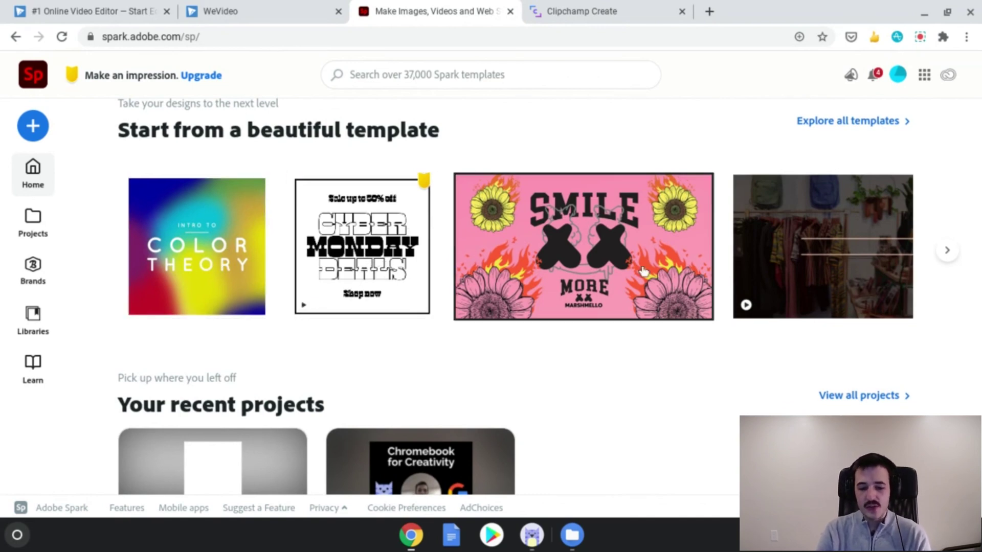
{"action": "scroll", "coordinate": [604, 240], "scroll_direction": "down", "scroll_amount": 1}
{"action": "scroll", "coordinate": [604, 241], "scroll_direction": "down", "scroll_amount": 1}
{"action": "scroll", "coordinate": [604, 241], "scroll_direction": "up", "scroll_amount": 2}
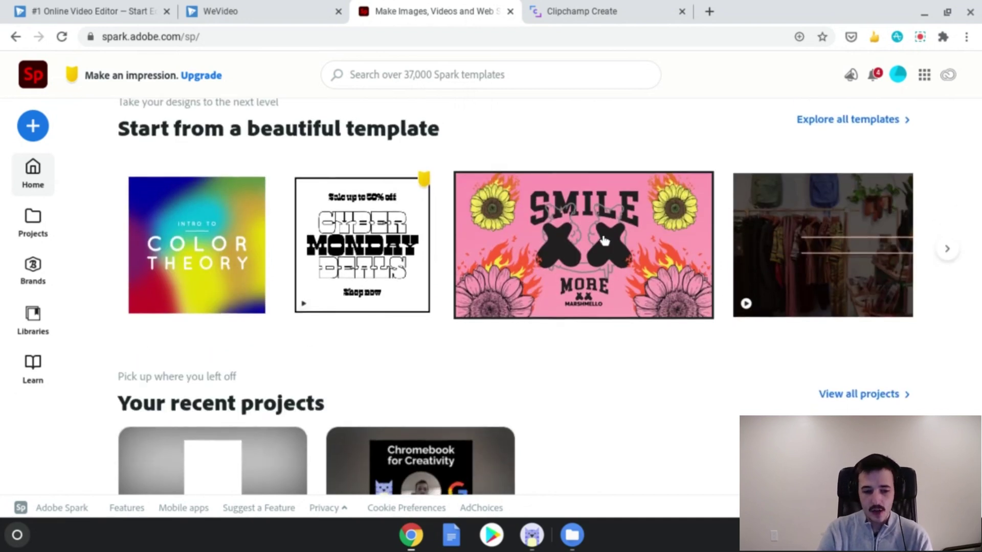
{"action": "scroll", "coordinate": [605, 237], "scroll_direction": "down", "scroll_amount": 4}
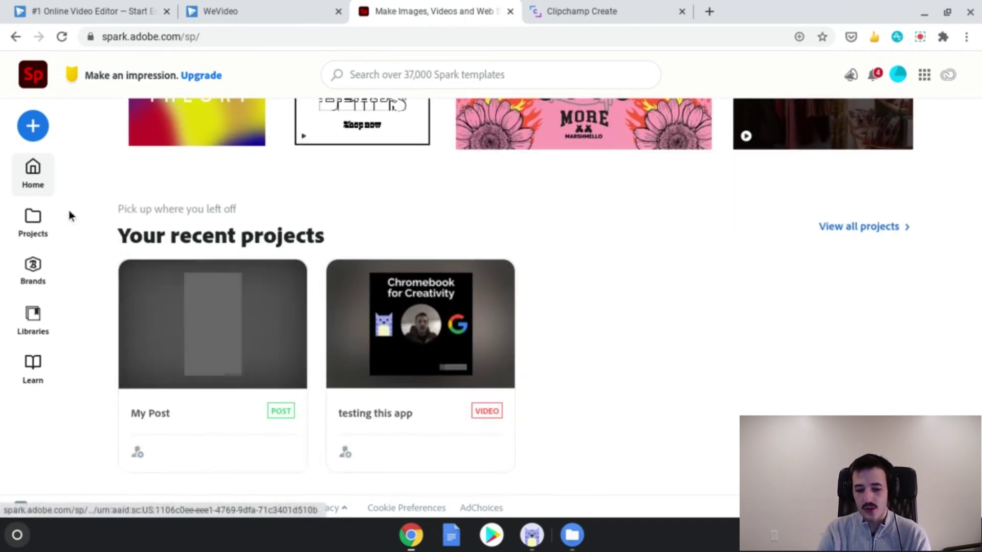
Step: Open the 'testing this app' project and dismiss its welcome quick-tips tutorial
{"action": "mouse_move", "coordinate": [429, 327]}
{"action": "left_click", "coordinate": [458, 368]}
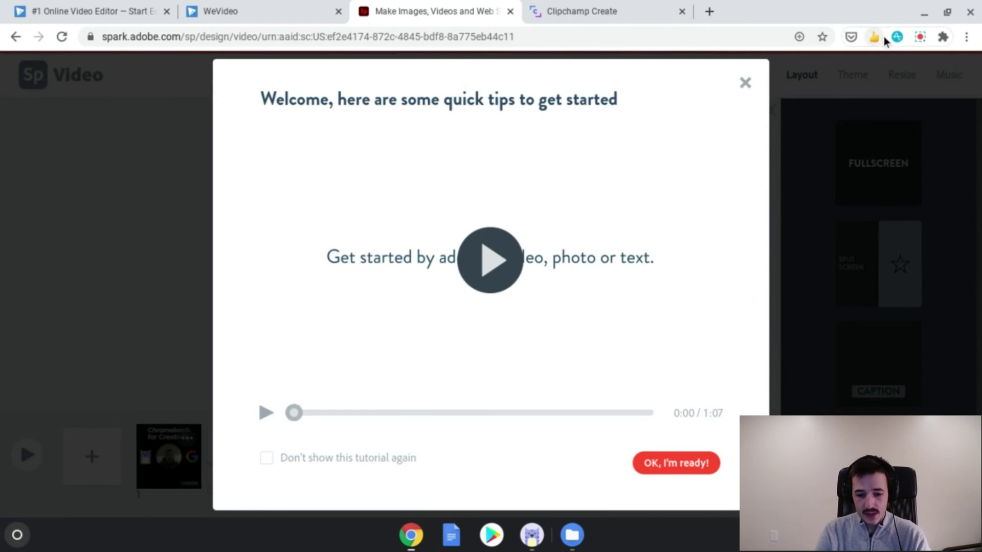
{"action": "left_click", "coordinate": [745, 83]}
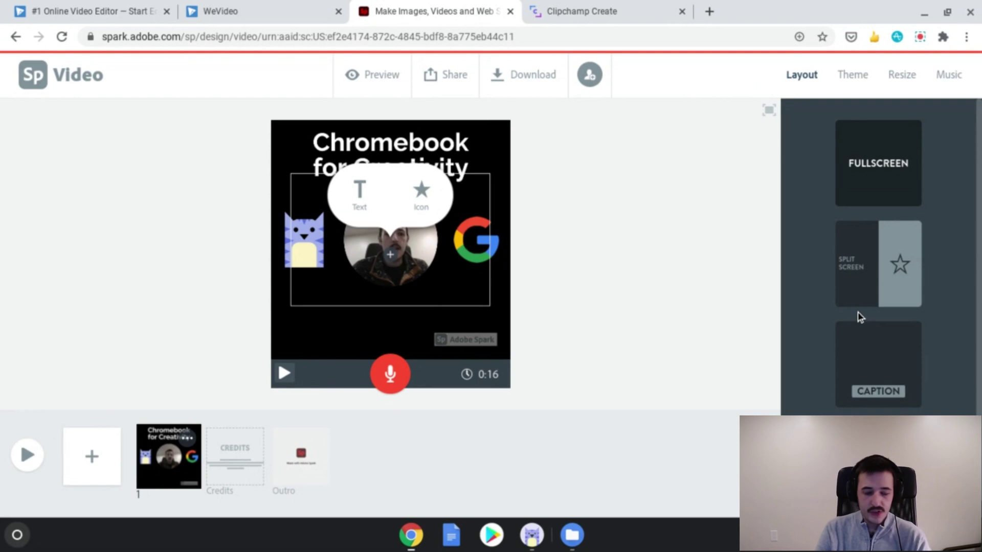
{"action": "scroll", "coordinate": [859, 317], "scroll_direction": "down", "scroll_amount": 1}
{"action": "scroll", "coordinate": [859, 317], "scroll_direction": "up", "scroll_amount": 1}
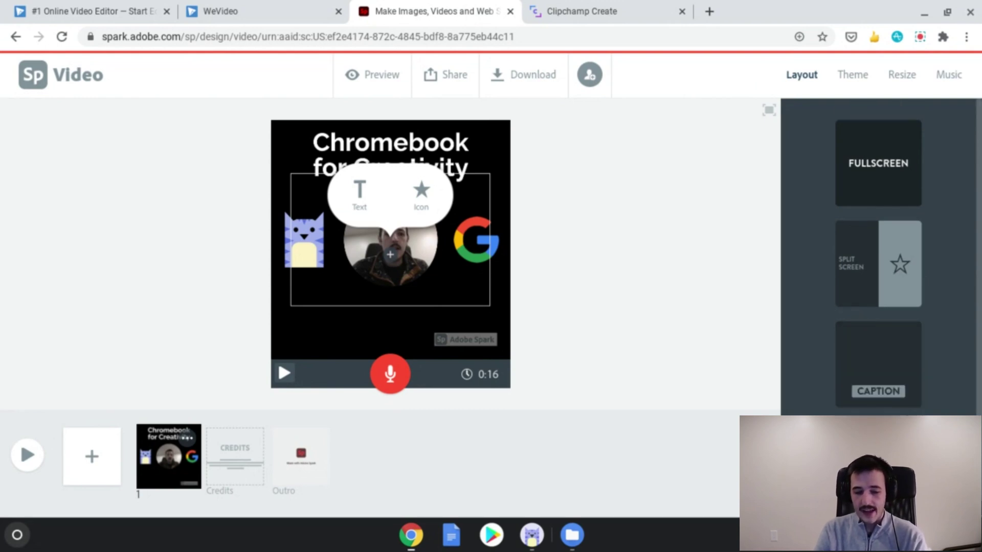
{"action": "scroll", "coordinate": [878, 256], "scroll_direction": "down", "scroll_amount": 1}
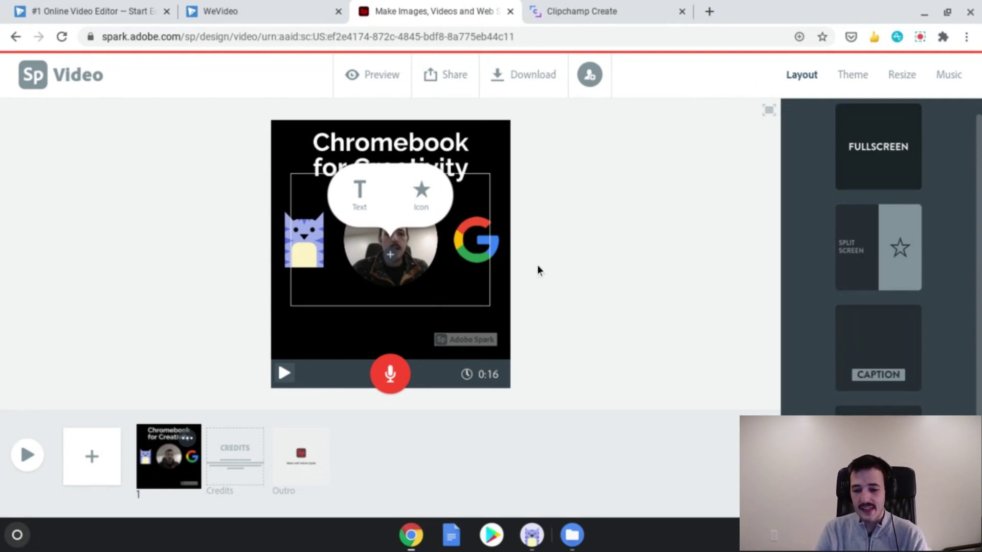
{"action": "scroll", "coordinate": [783, 315], "scroll_direction": "up", "scroll_amount": 1}
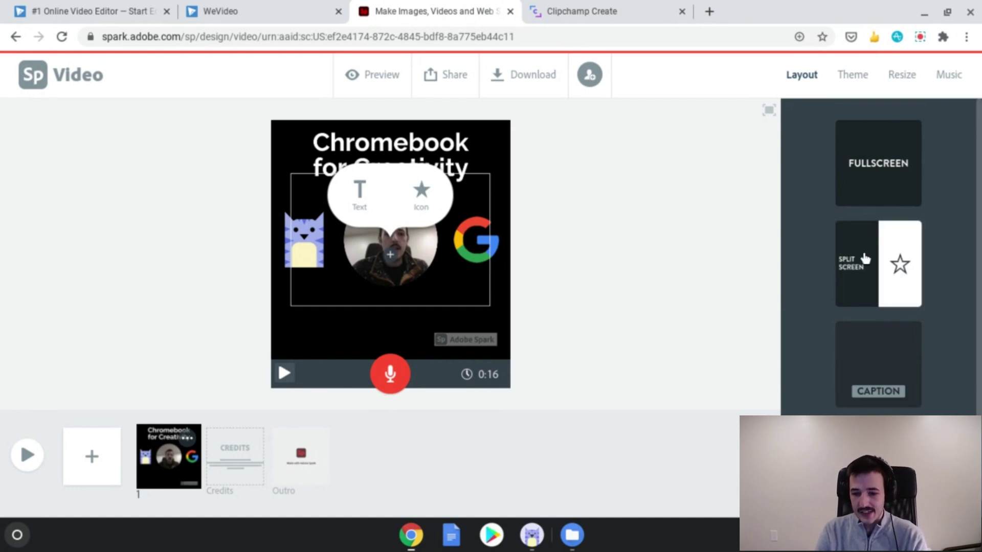
Step: Browse the Music track list, leaving background music off instead of Sunlit Valley
{"action": "left_click", "coordinate": [951, 75]}
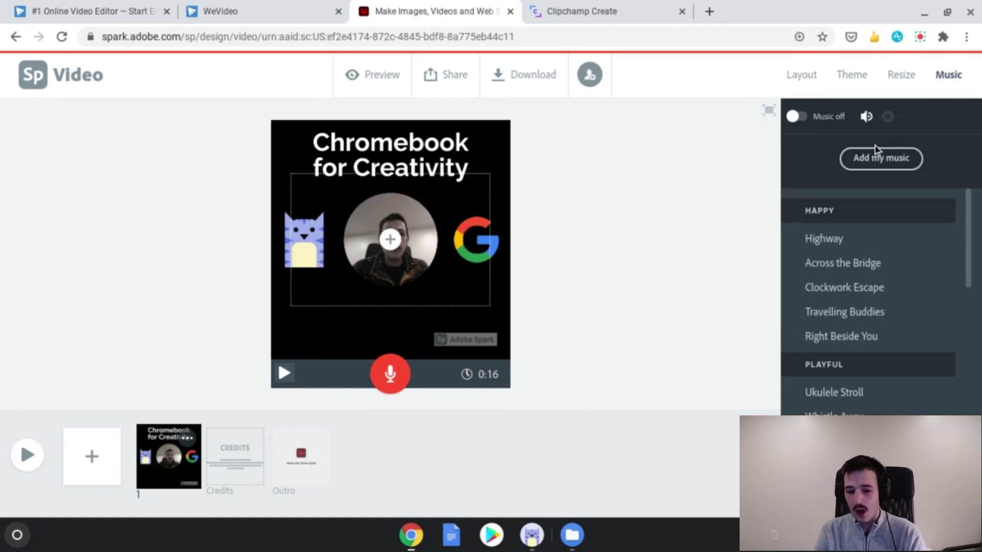
{"action": "left_click", "coordinate": [796, 117]}
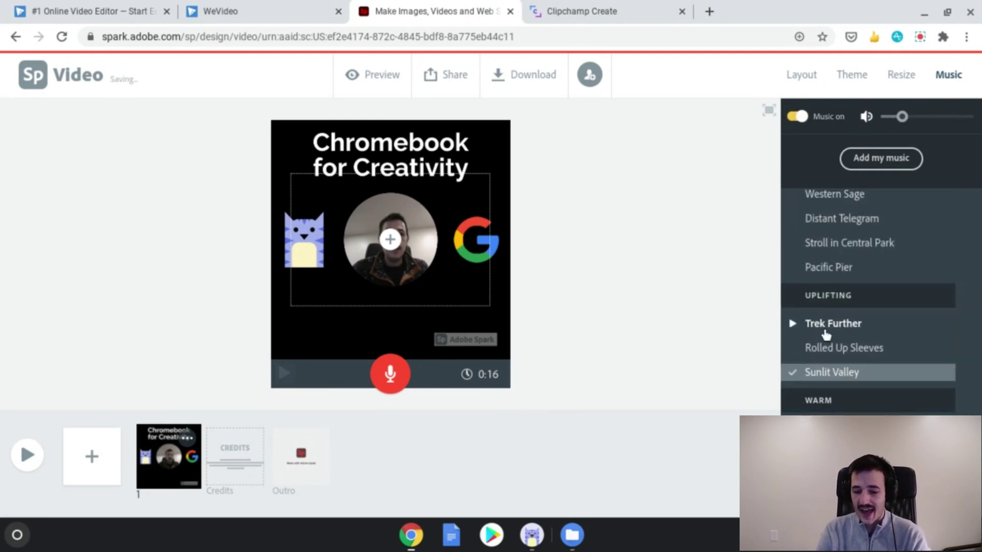
{"action": "scroll", "coordinate": [826, 335], "scroll_direction": "up", "scroll_amount": 8}
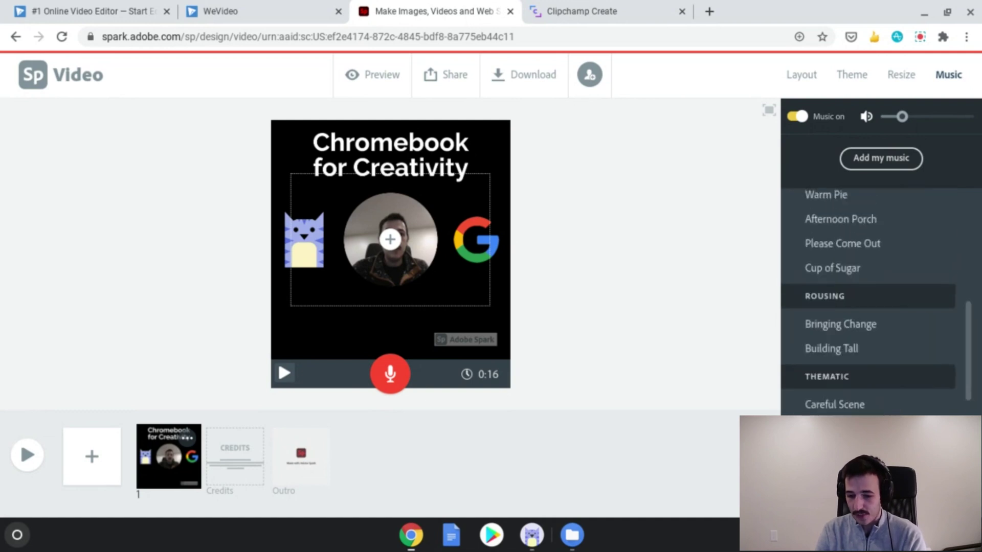
{"action": "scroll", "coordinate": [830, 311], "scroll_direction": "up", "scroll_amount": 6}
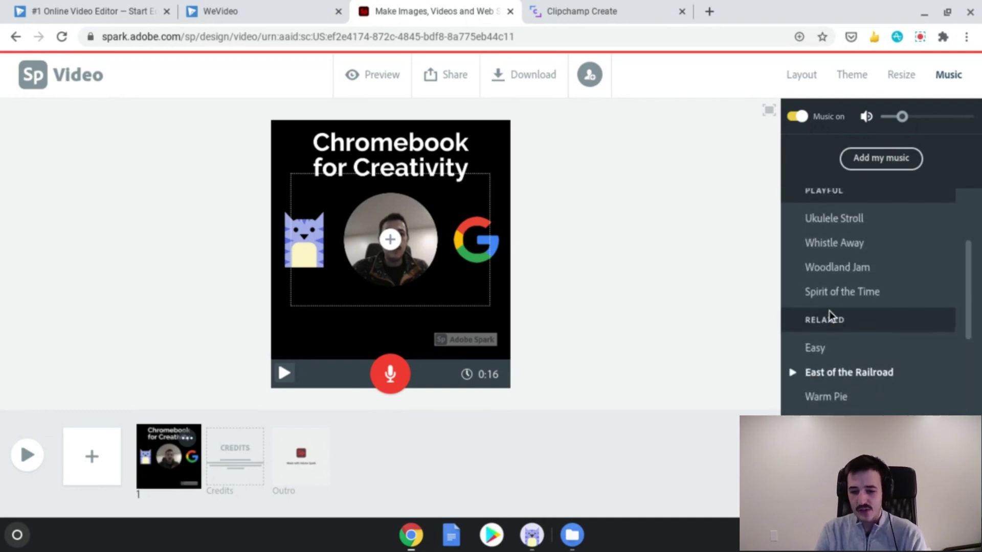
{"action": "scroll", "coordinate": [830, 311], "scroll_direction": "up", "scroll_amount": 2}
{"action": "left_click", "coordinate": [799, 117]}
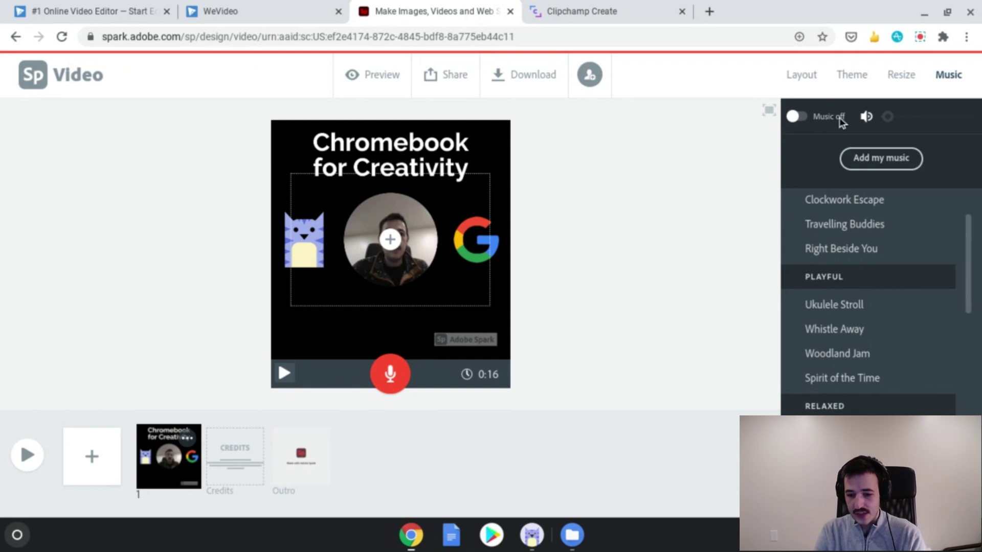
Step: Browse the themes and Widescreen/Square formats, ending on the Fullscreen, Split Screen and Caption layouts
{"action": "left_click", "coordinate": [850, 76]}
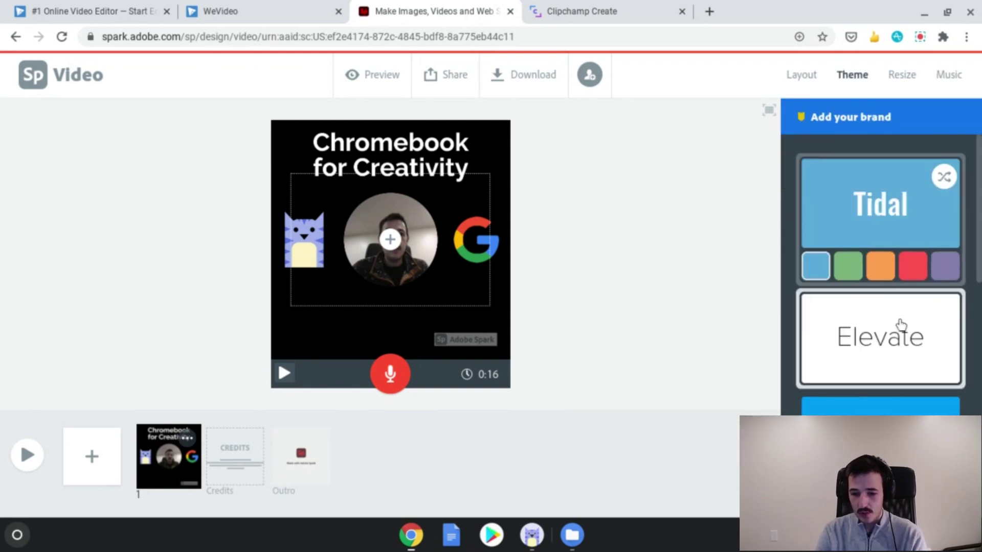
{"action": "scroll", "coordinate": [900, 329], "scroll_direction": "down", "scroll_amount": 3}
{"action": "scroll", "coordinate": [900, 325], "scroll_direction": "down", "scroll_amount": 5}
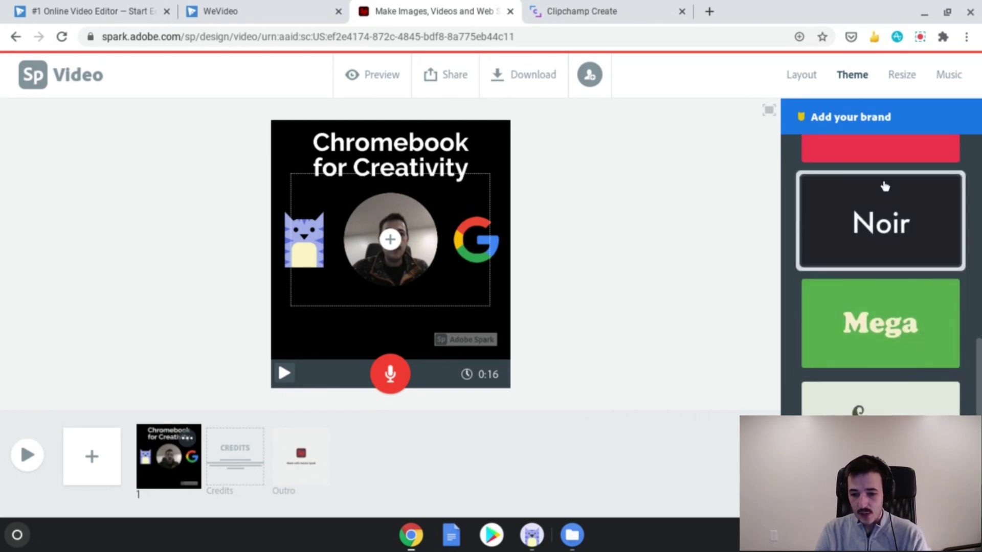
{"action": "left_click", "coordinate": [900, 82]}
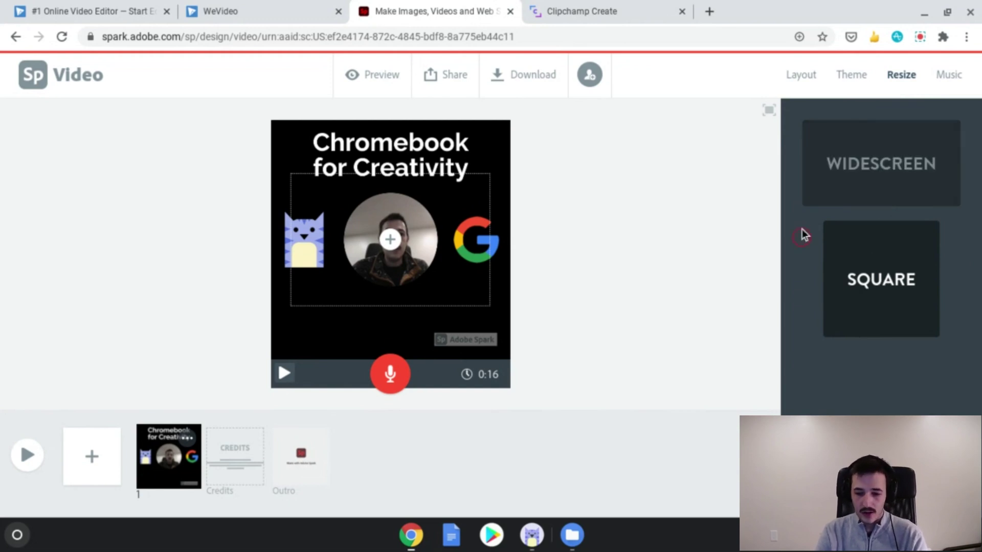
{"action": "left_click", "coordinate": [801, 75]}
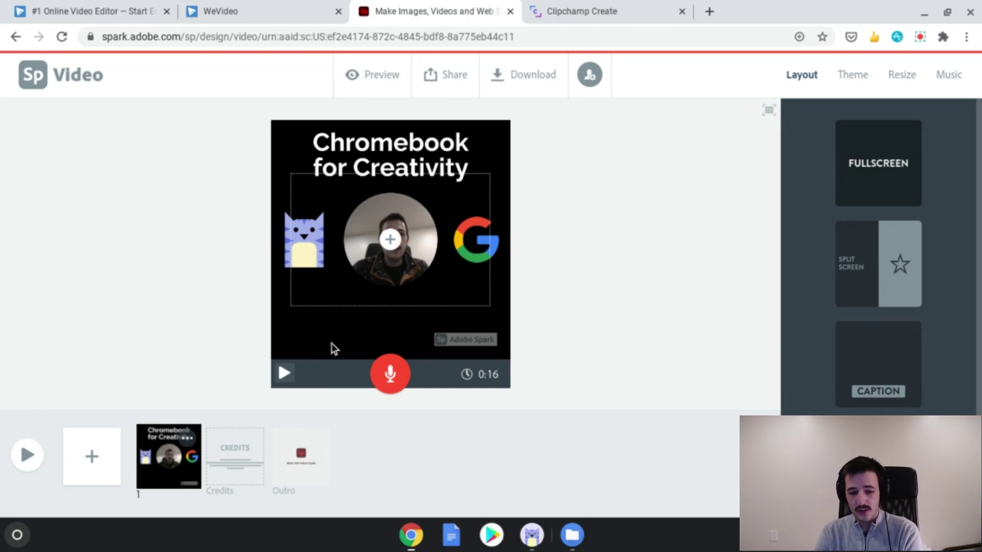
{"action": "left_click", "coordinate": [239, 470]}
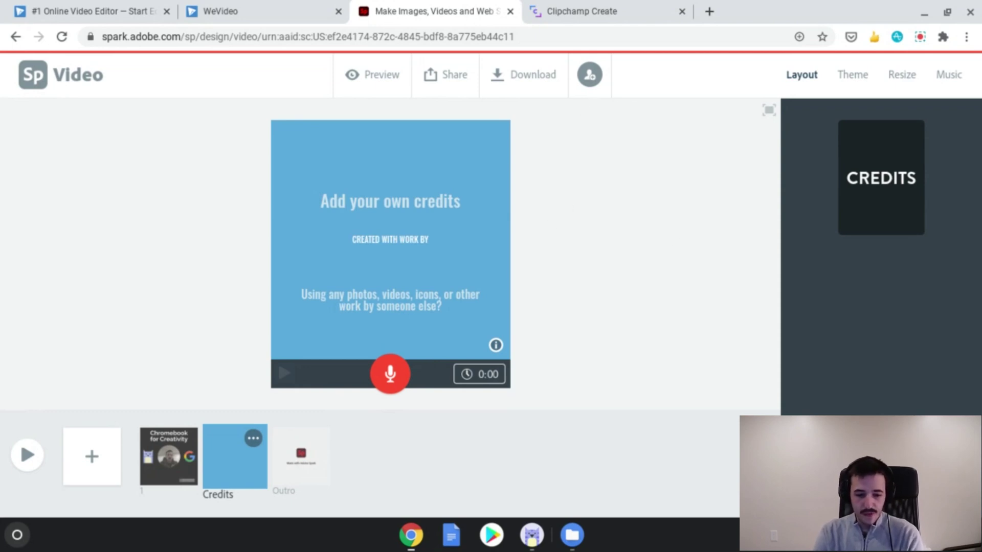
{"action": "left_click", "coordinate": [146, 440]}
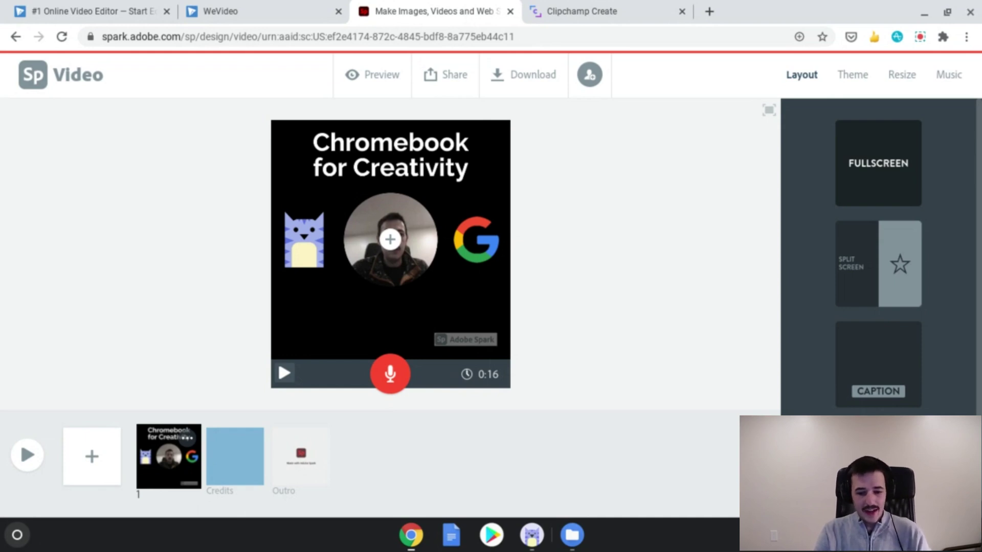
Step: Switch to Clipchamp, which warns the computer needs 8 GB RAM and a 64-bit OS
{"action": "left_click", "coordinate": [588, 12]}
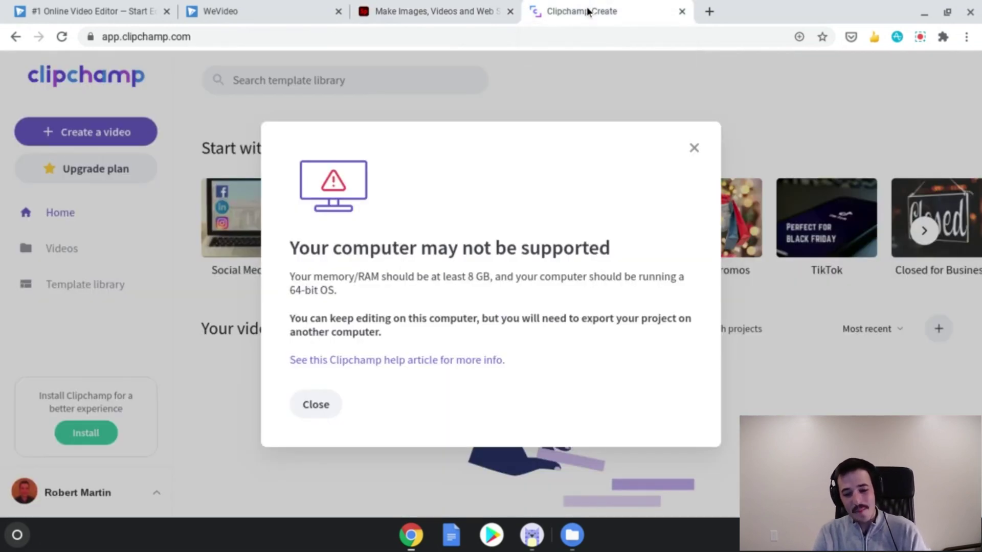